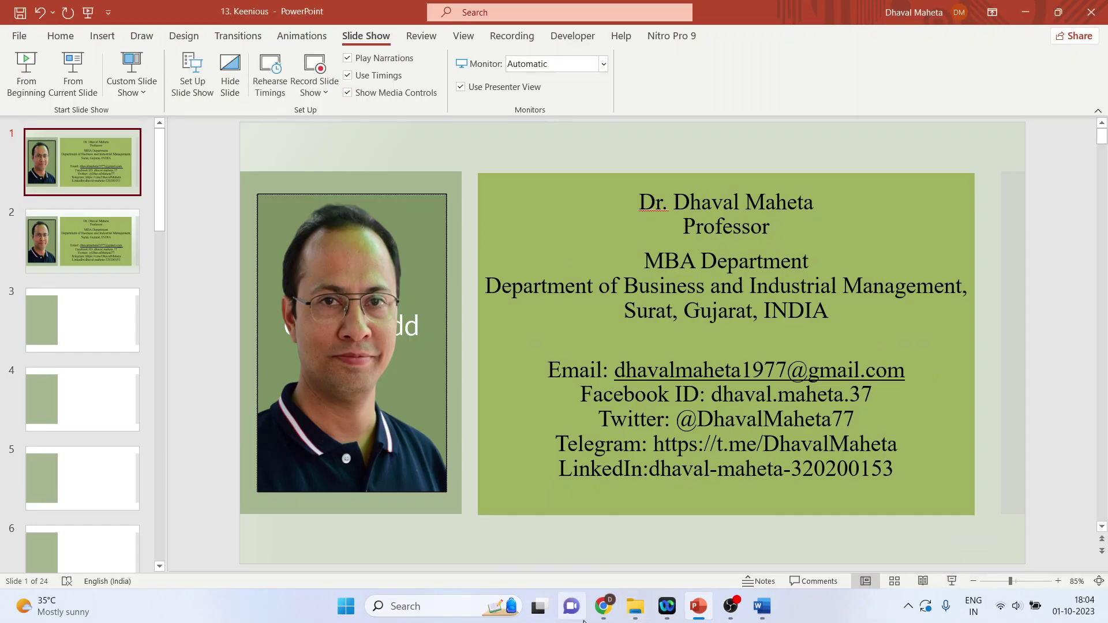
# - Bring the browser forward and open the 'AI Chat for scientific PDFs | SciSpace' result
pyautogui.click(604, 606)
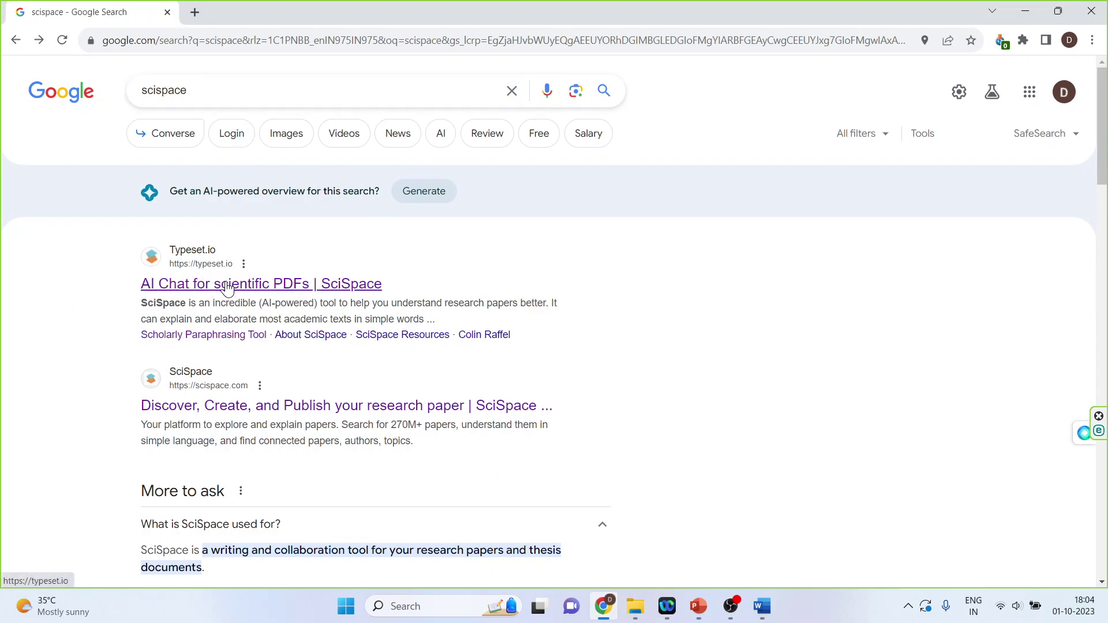
pyautogui.click(227, 284)
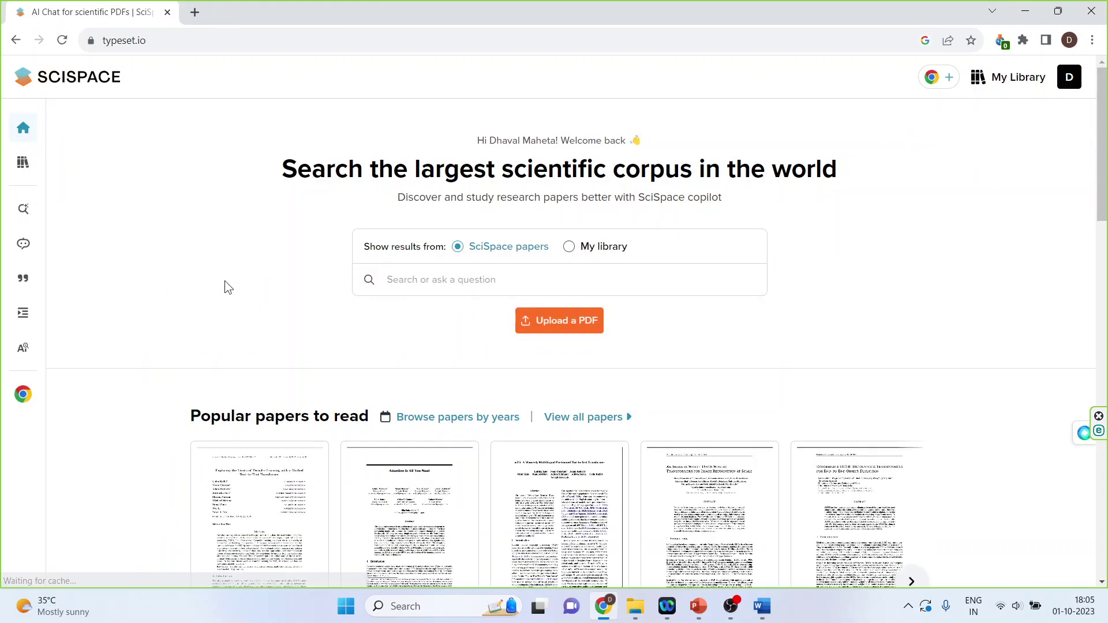
pyautogui.moveTo(62, 291)
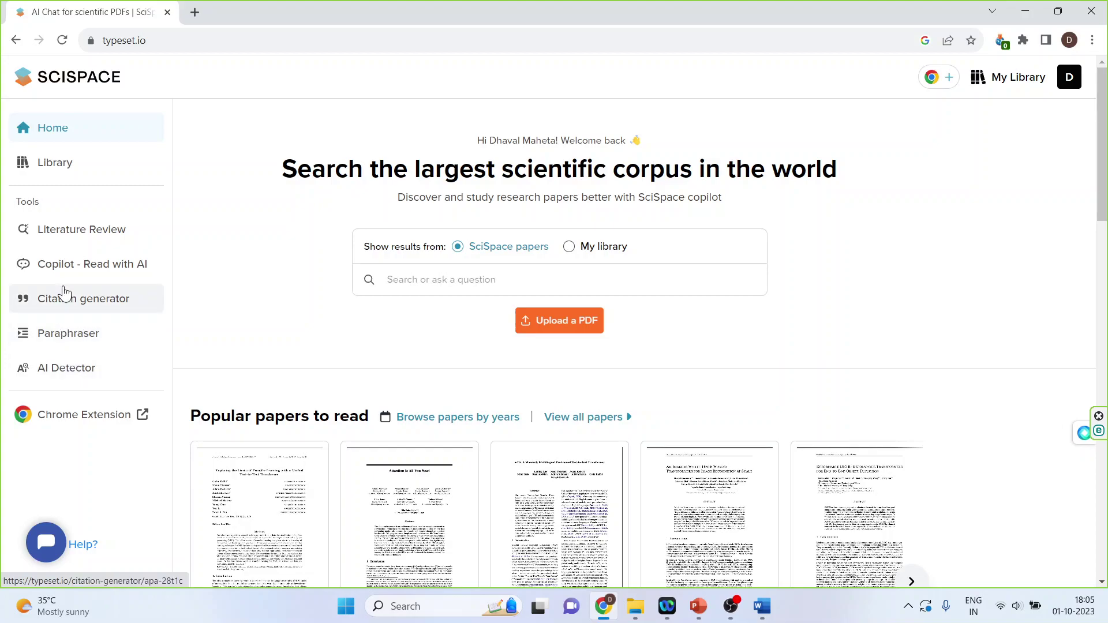
# - Run a Literature Review search for 'customer relationship management', correcting the typos
pyautogui.click(71, 234)
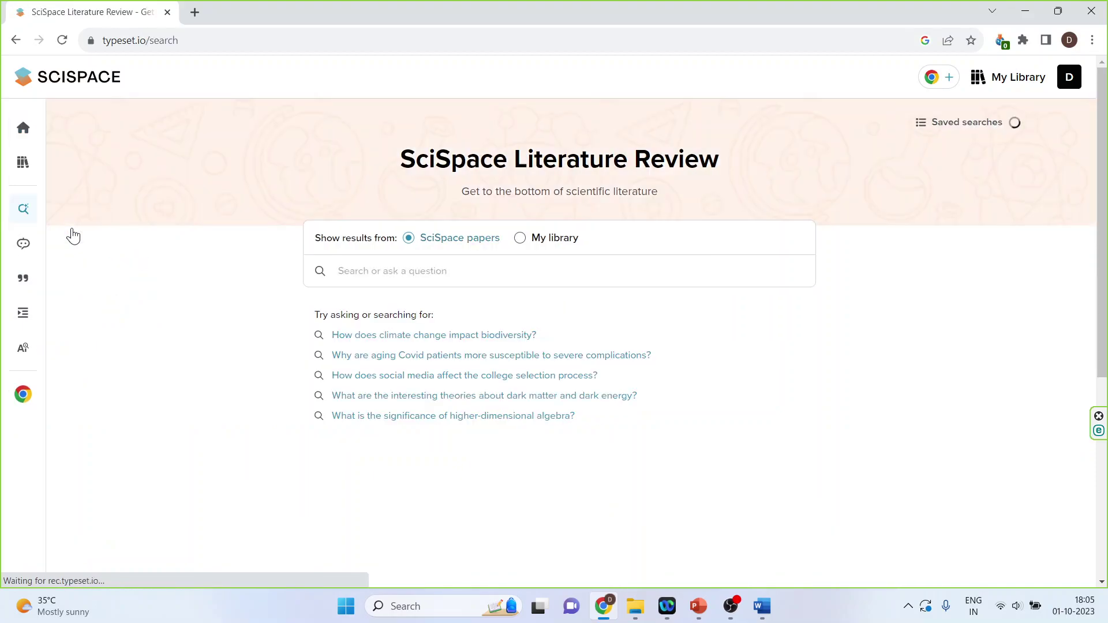
pyautogui.click(386, 271)
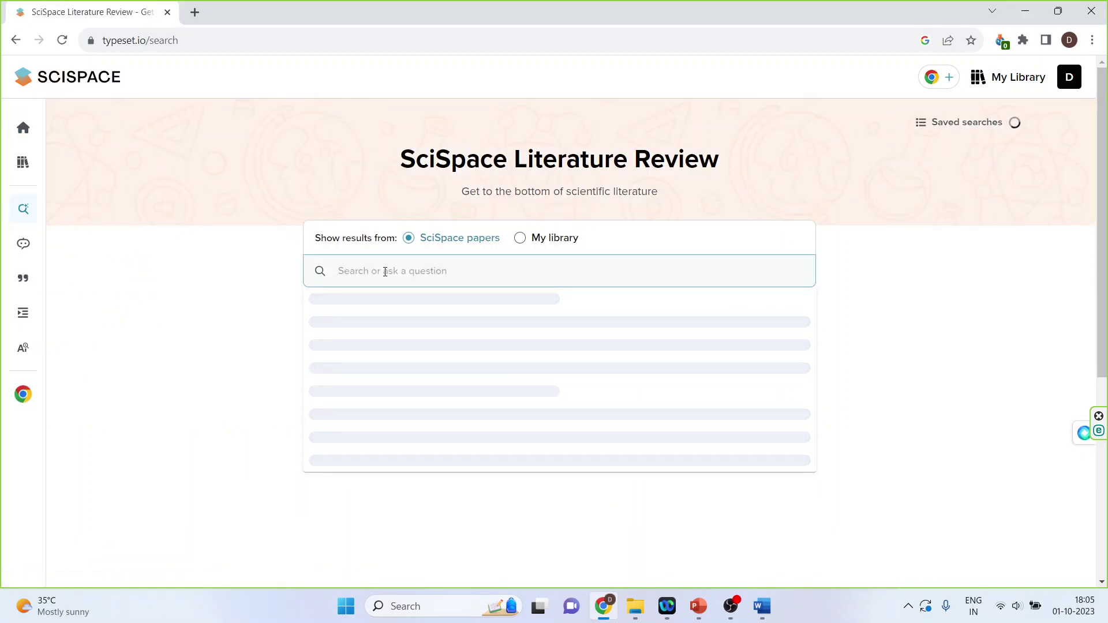
pyautogui.write('cusot')
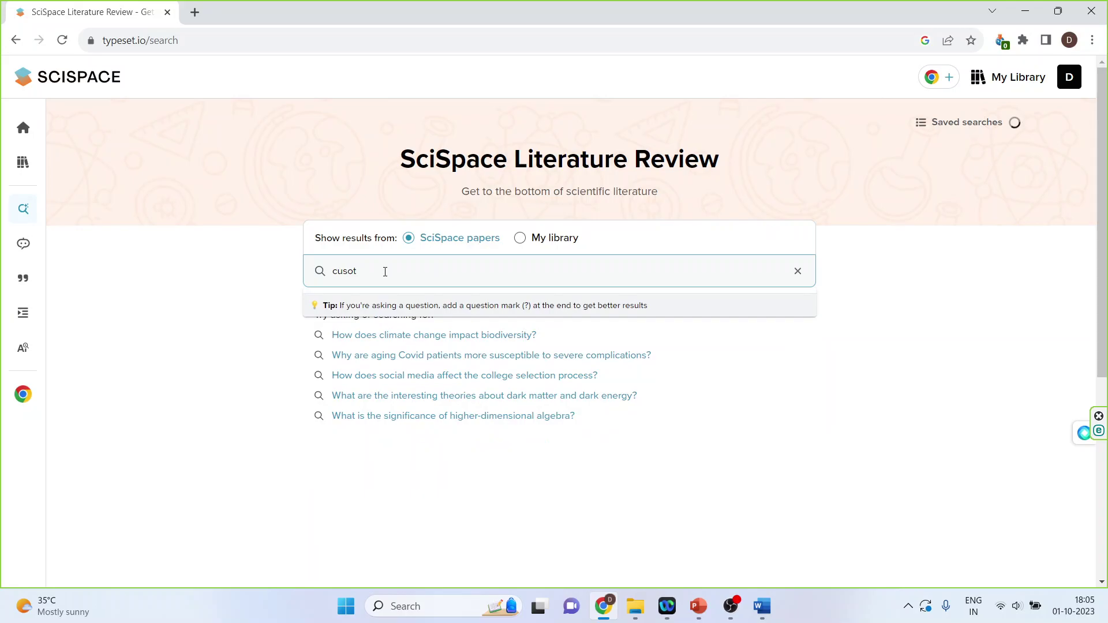
pyautogui.press('BackSpace')
pyautogui.press('BackSpace')
pyautogui.write('tomer relationship mana')
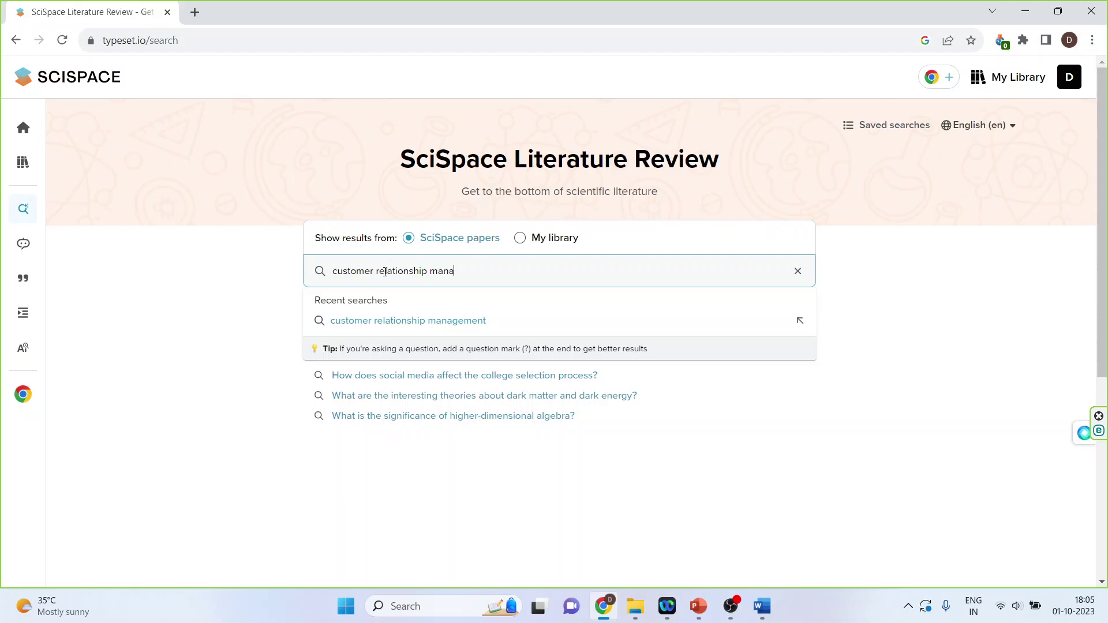
pyautogui.write('gmen')
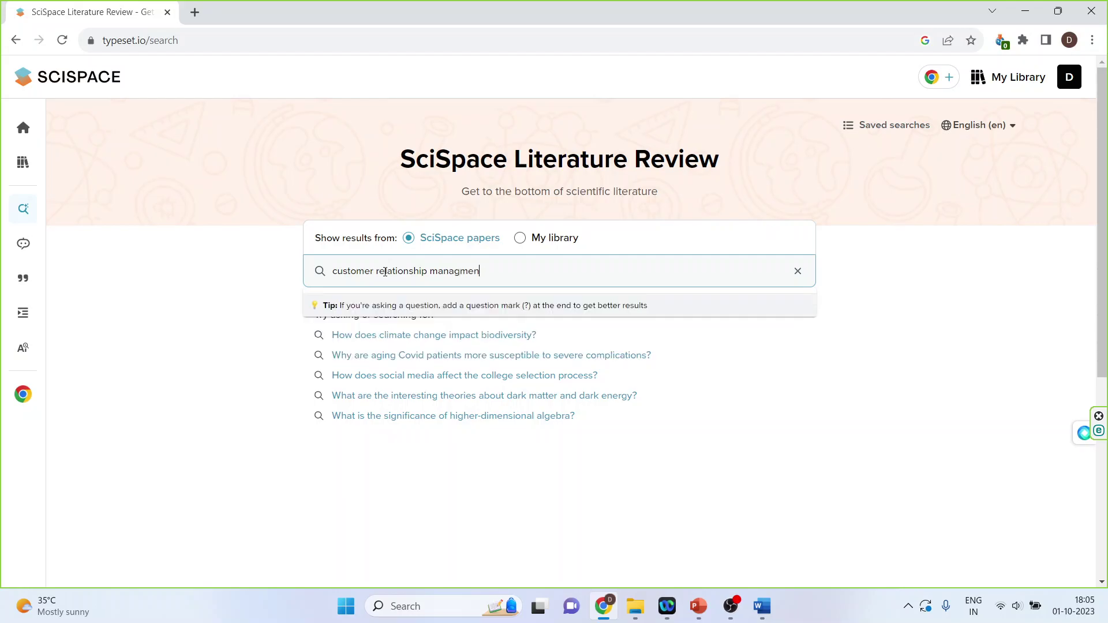
pyautogui.press('BackSpace')
pyautogui.press('BackSpace')
pyautogui.press('BackSpace')
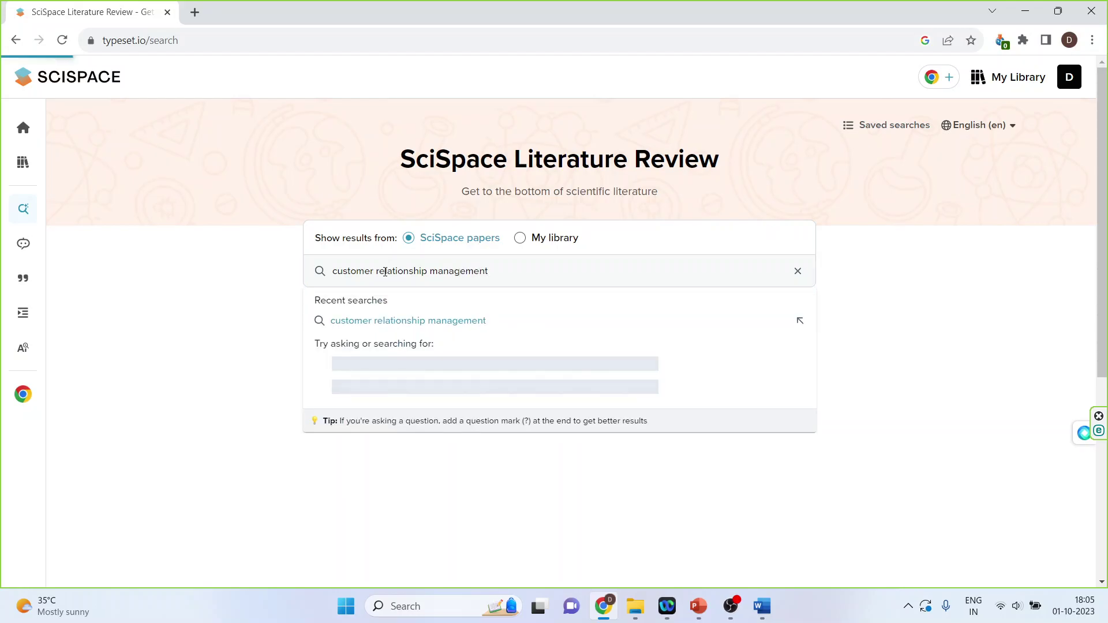
pyautogui.press('Return')
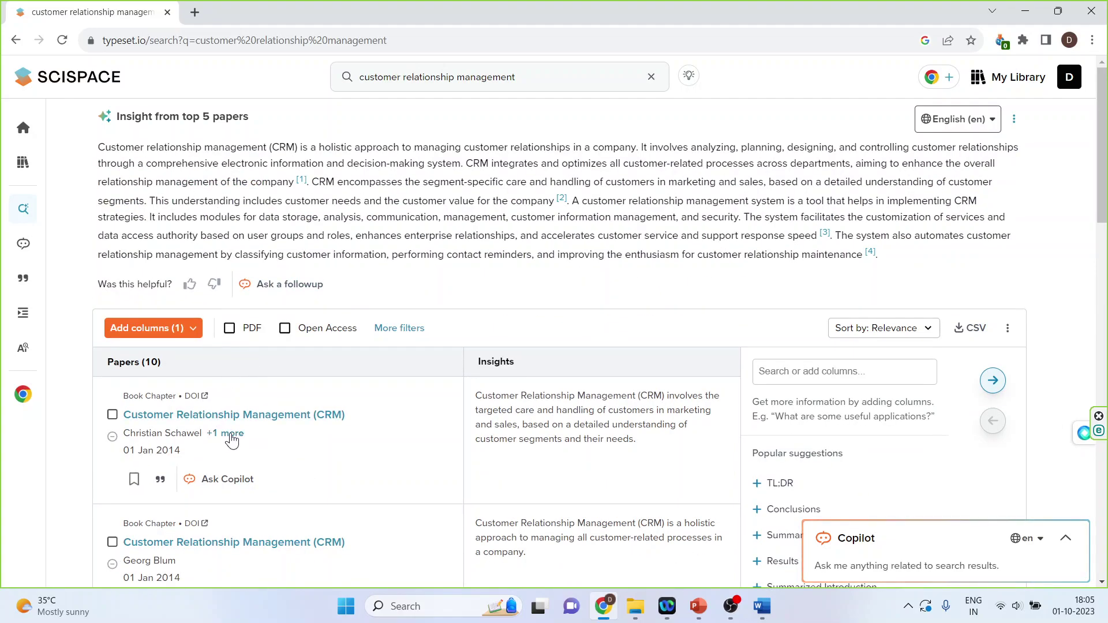
pyautogui.scroll(-3, 235, 444)
pyautogui.scroll(-2, 230, 462)
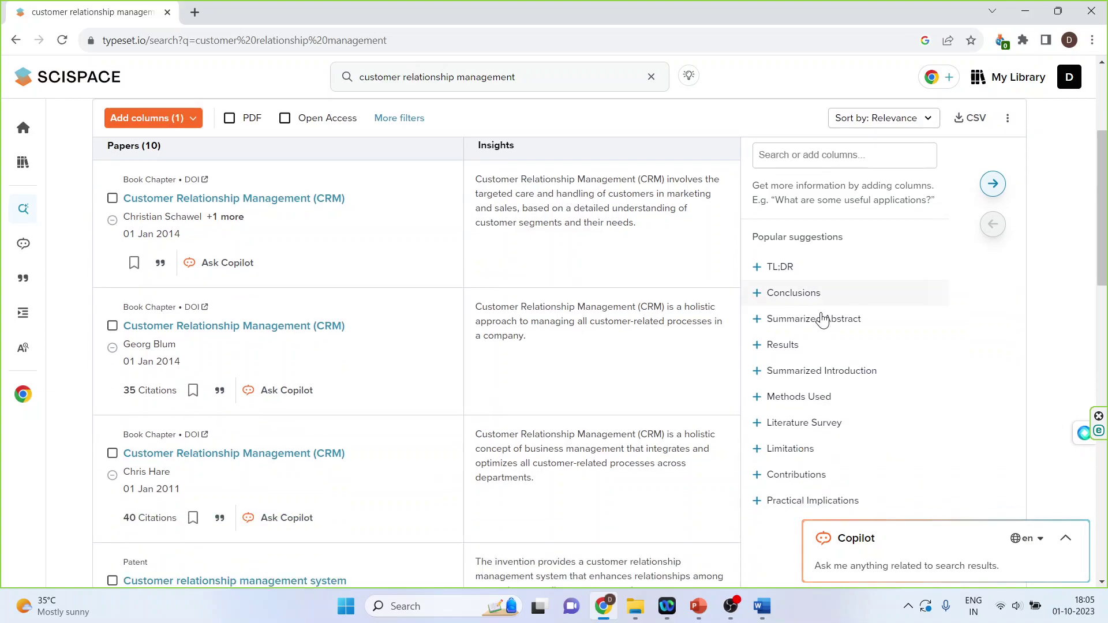
pyautogui.scroll(1, 866, 312)
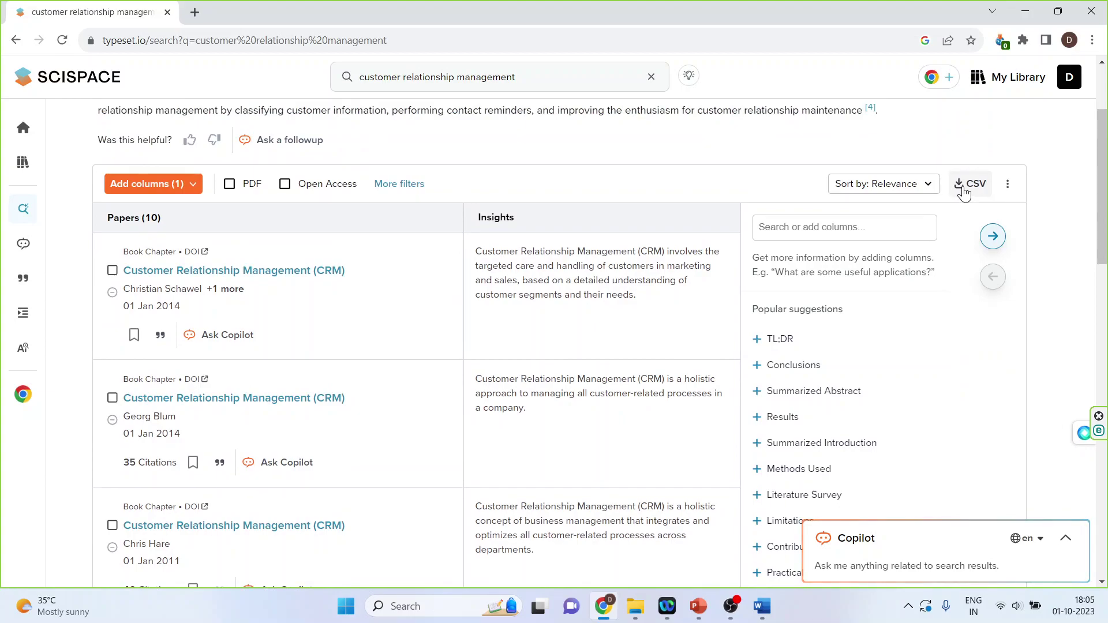
pyautogui.moveTo(229, 183)
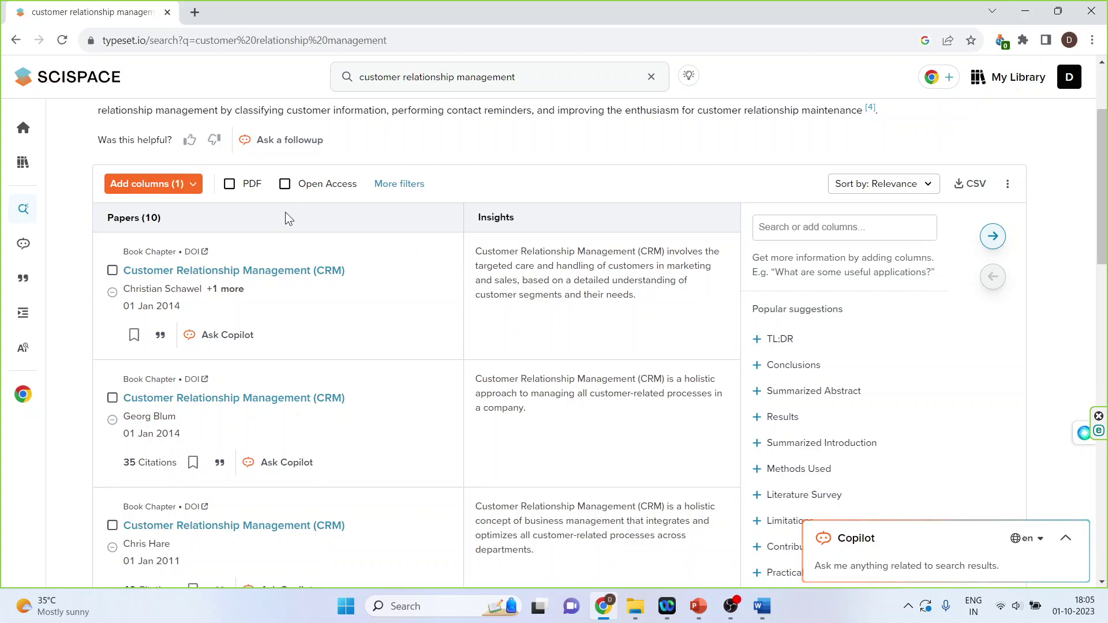
# - Filter results to papers with PDFs and open the first paper's PDF in another tab
pyautogui.click(230, 185)
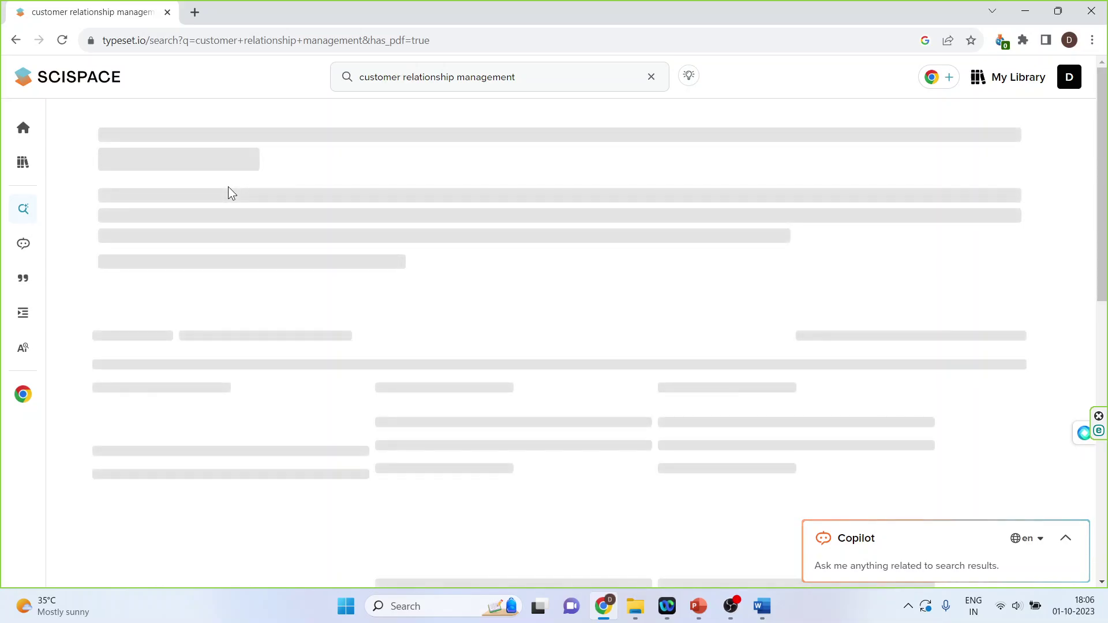
pyautogui.hotkey('ctrl', '0')
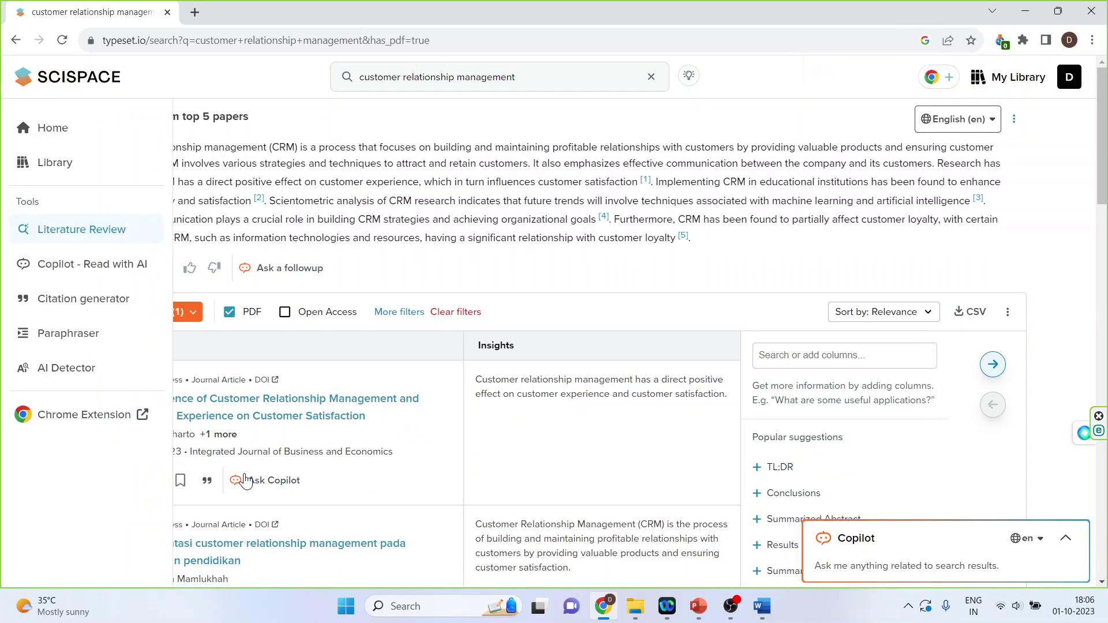
pyautogui.click(152, 482)
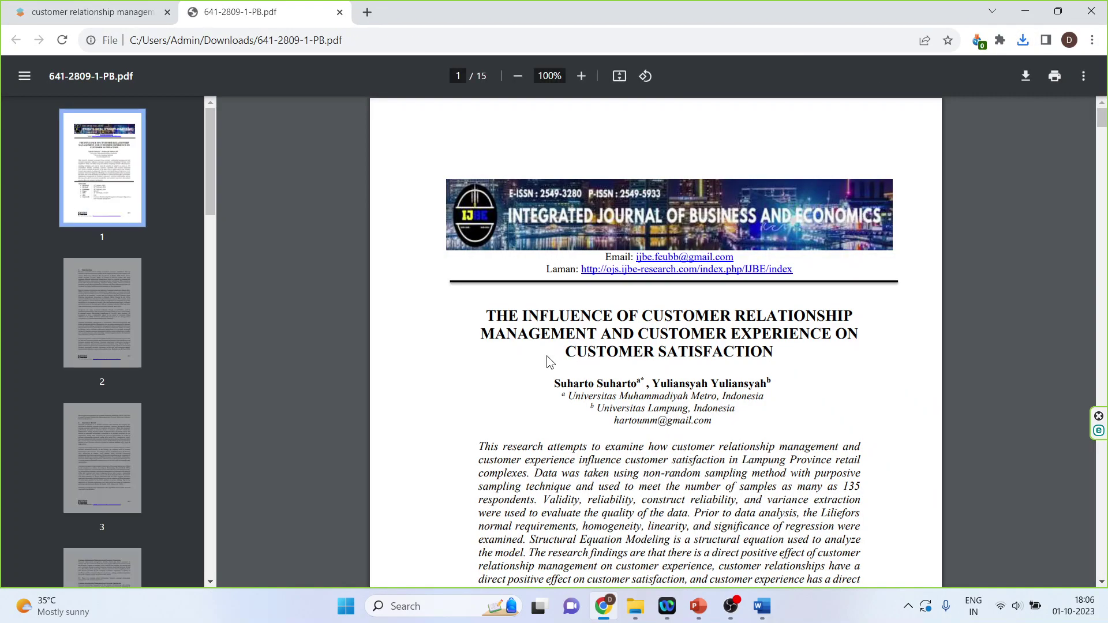
pyautogui.click(91, 11)
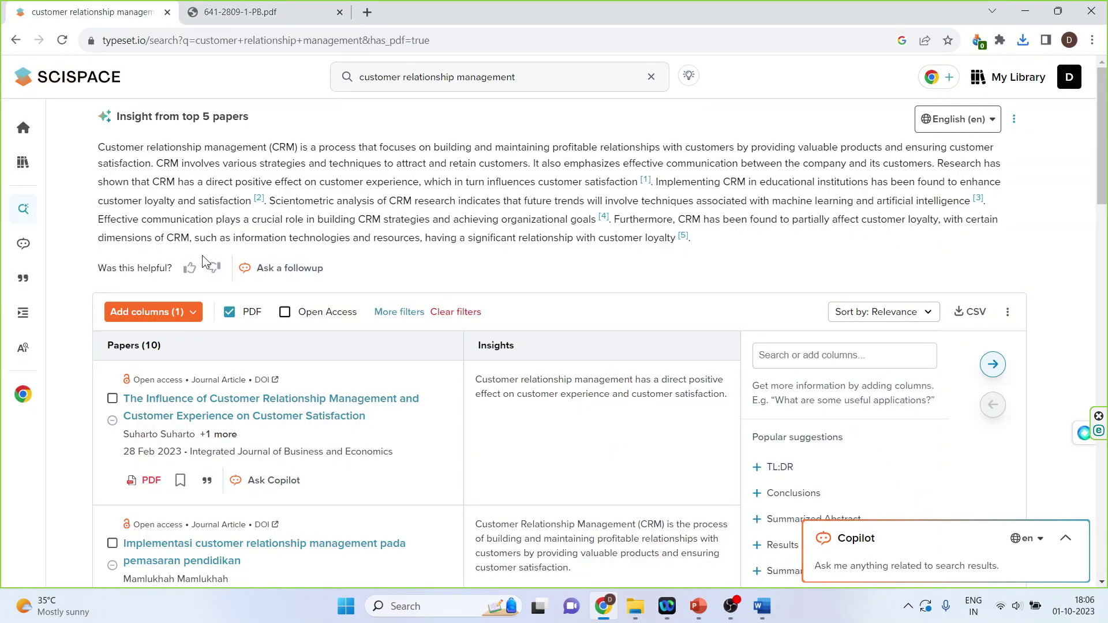
# - Remove the PDF-only filter and add a Methods Used column to the papers table
pyautogui.click(285, 313)
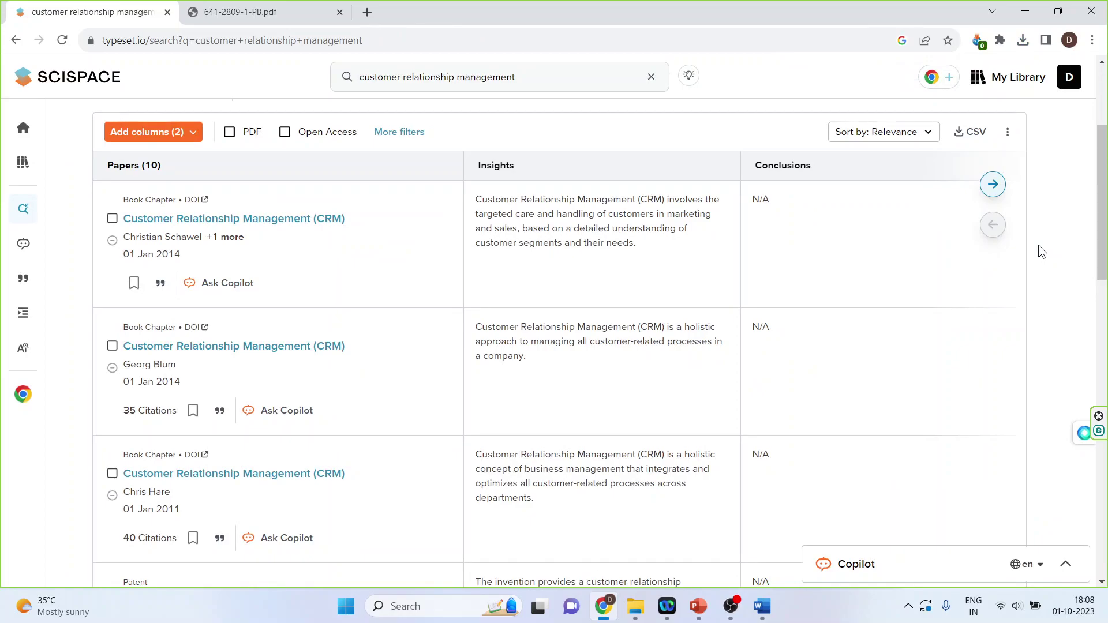
pyautogui.click(993, 184)
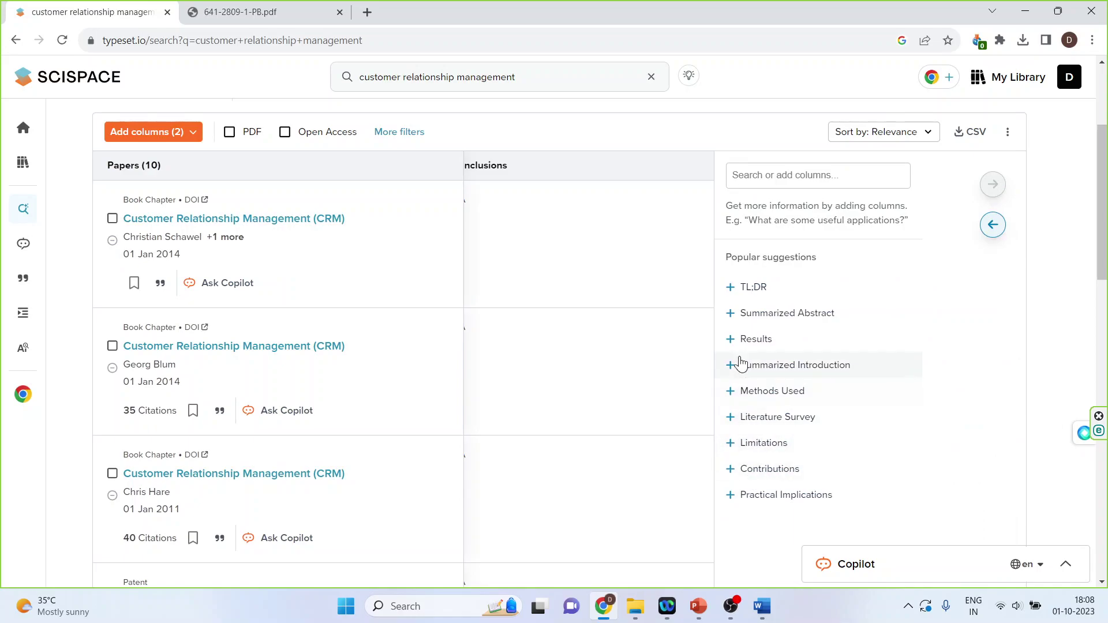
pyautogui.click(732, 392)
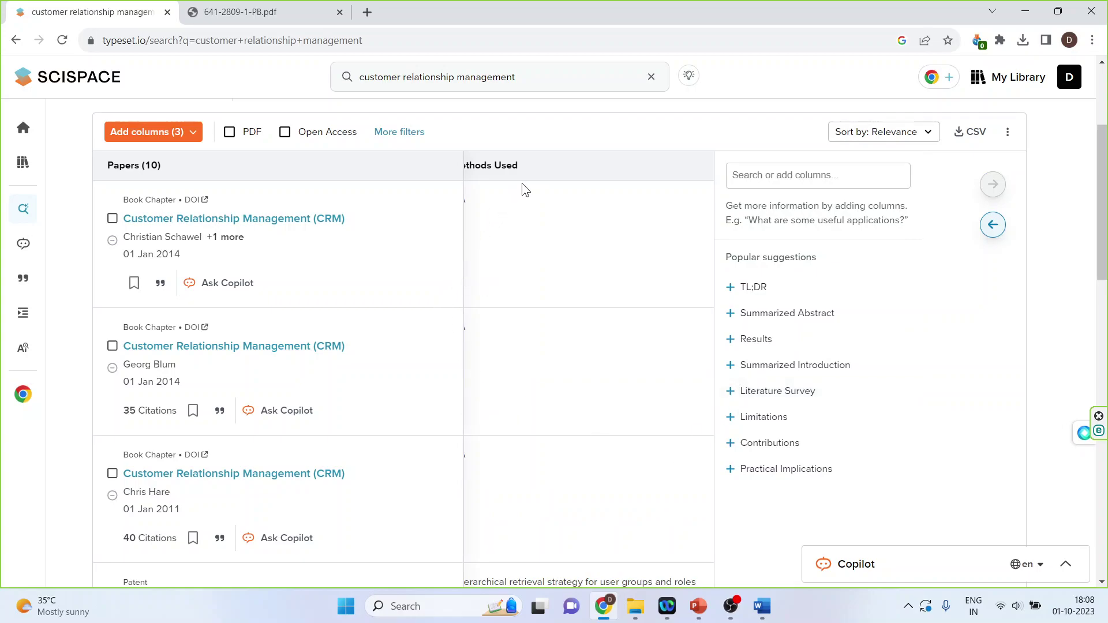
pyautogui.scroll(-1, 522, 182)
pyautogui.hotkey('ctrl', '0')
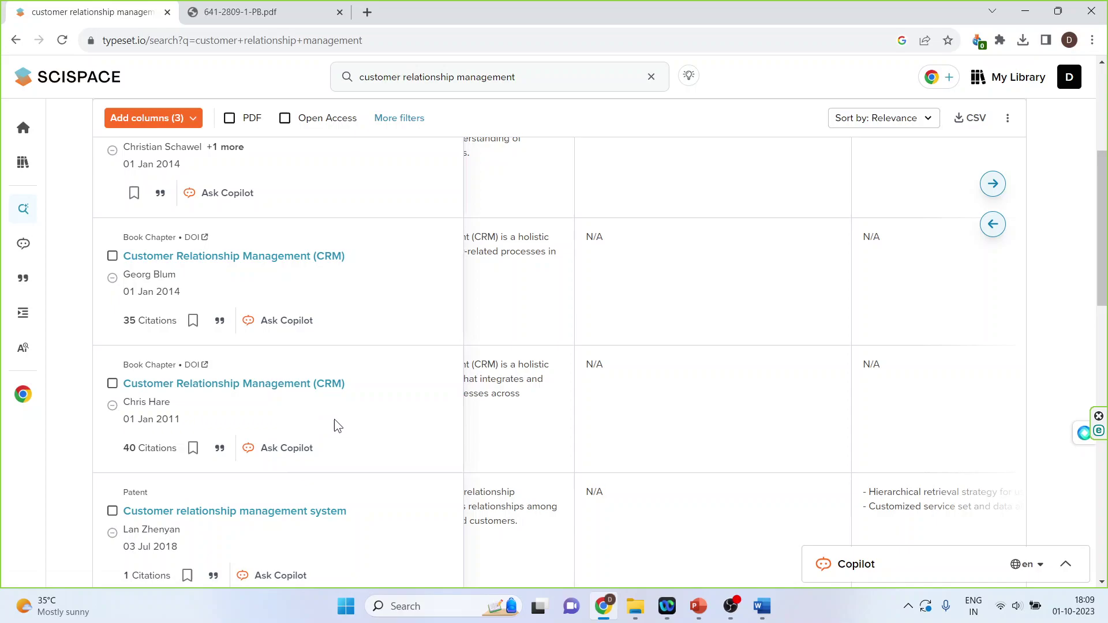
pyautogui.moveTo(1102, 260); pyautogui.dragTo(1102, 294)
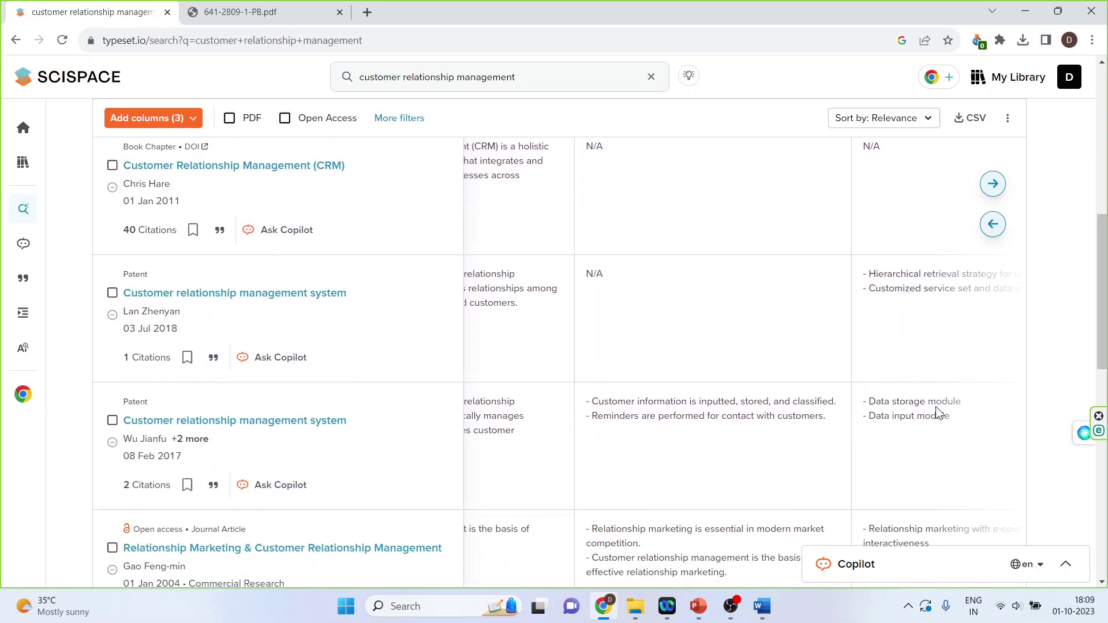
pyautogui.moveTo(1102, 303); pyautogui.dragTo(1103, 350)
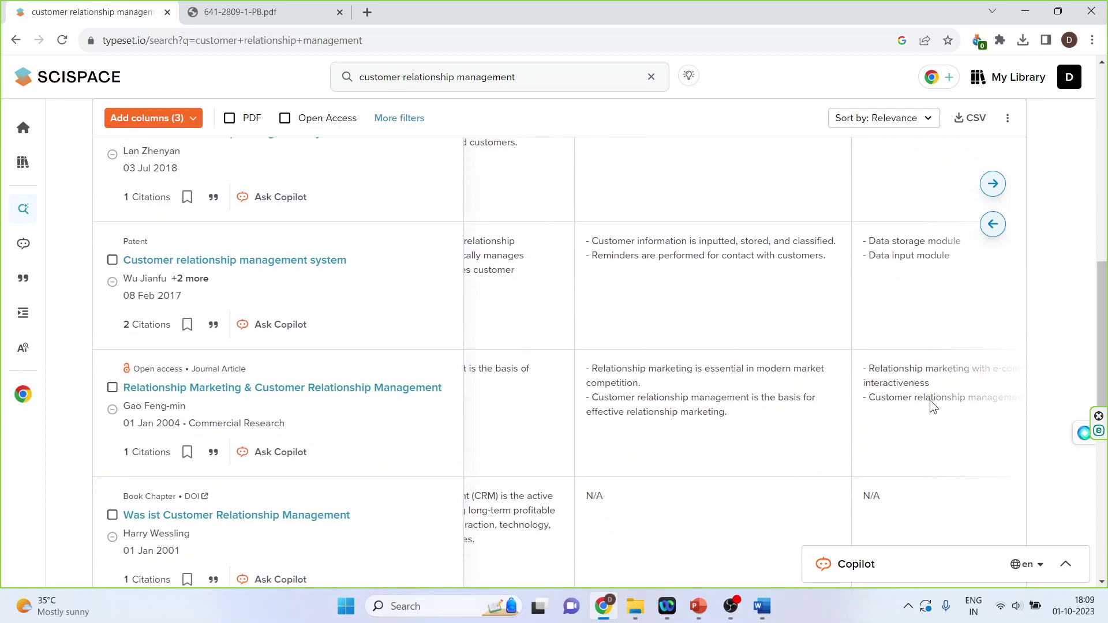
pyautogui.click(994, 186)
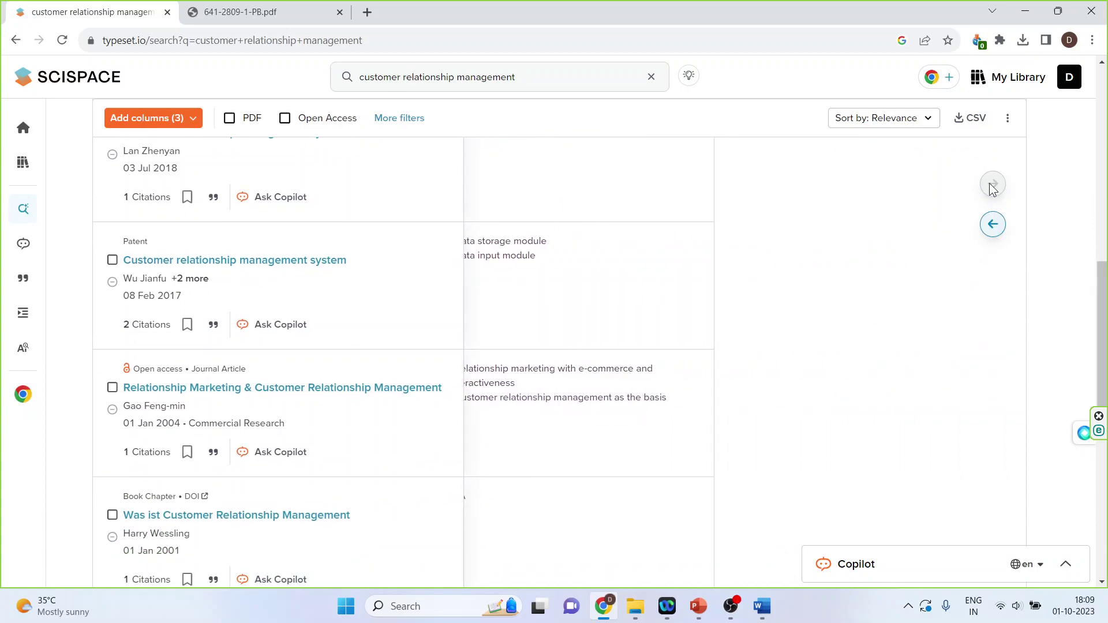
pyautogui.click(992, 225)
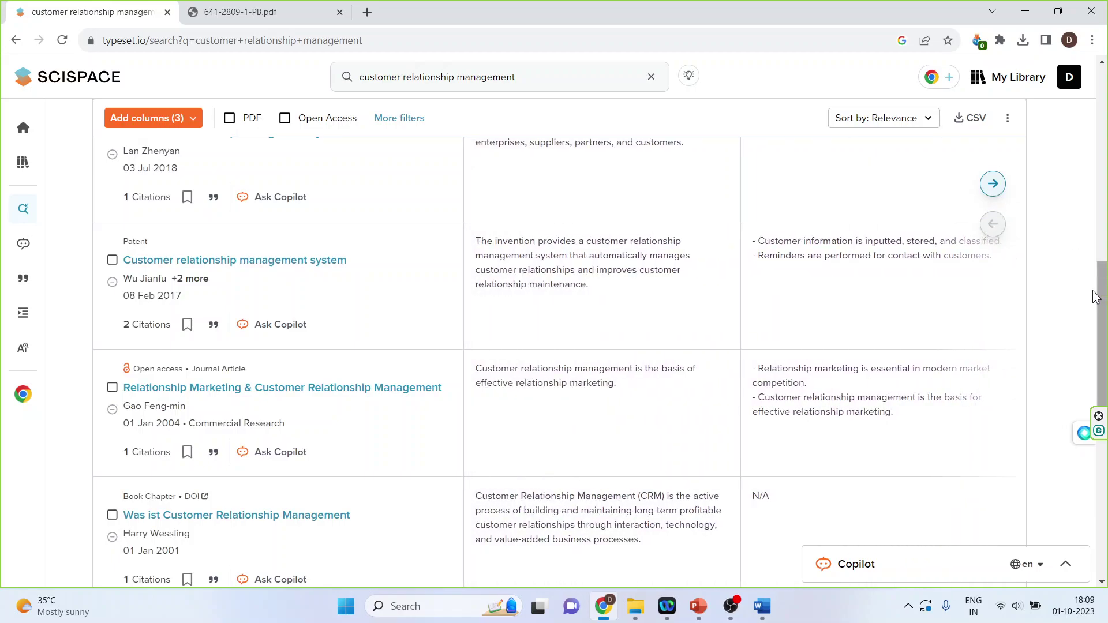
pyautogui.moveTo(1099, 307); pyautogui.dragTo(1100, 138)
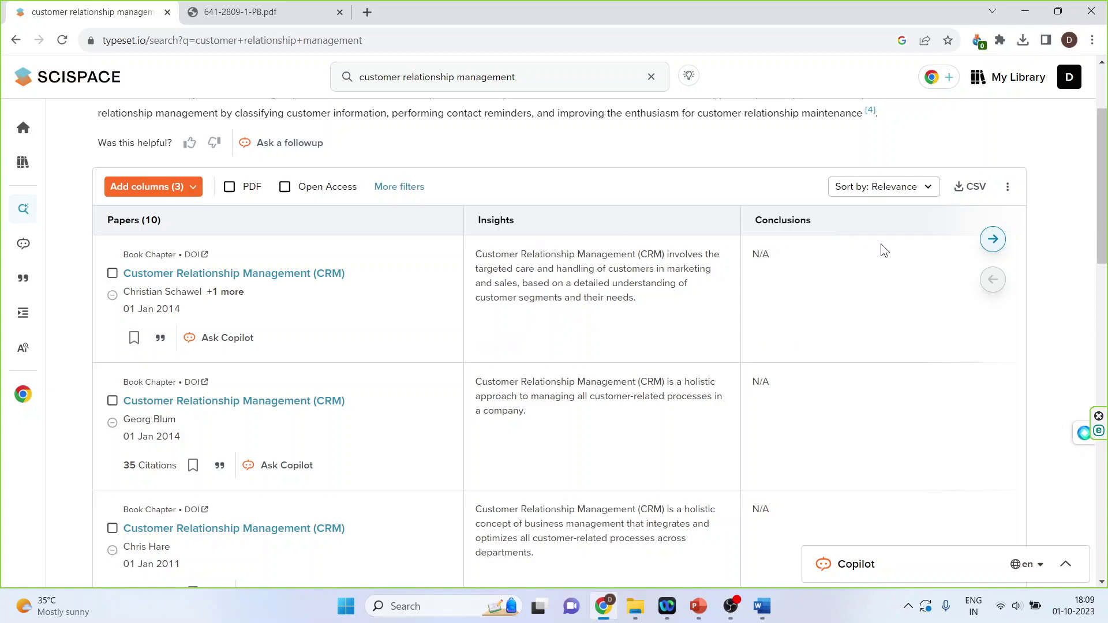
# - Add the Summarized Abstract column and export the papers table as a CSV file
pyautogui.click(991, 239)
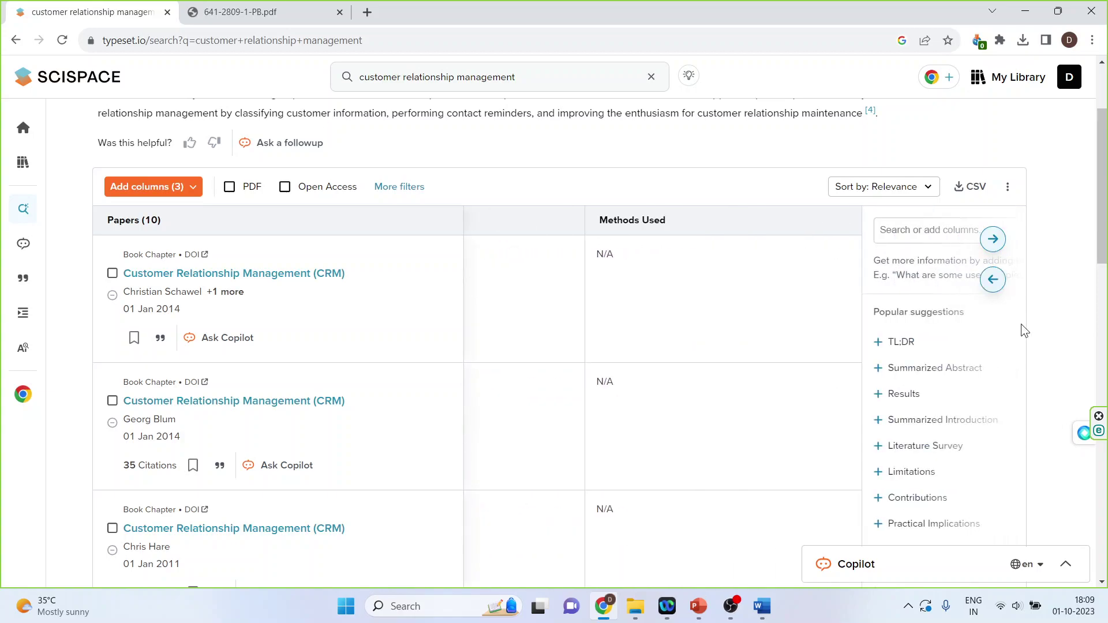
pyautogui.moveTo(1095, 240); pyautogui.dragTo(1097, 275)
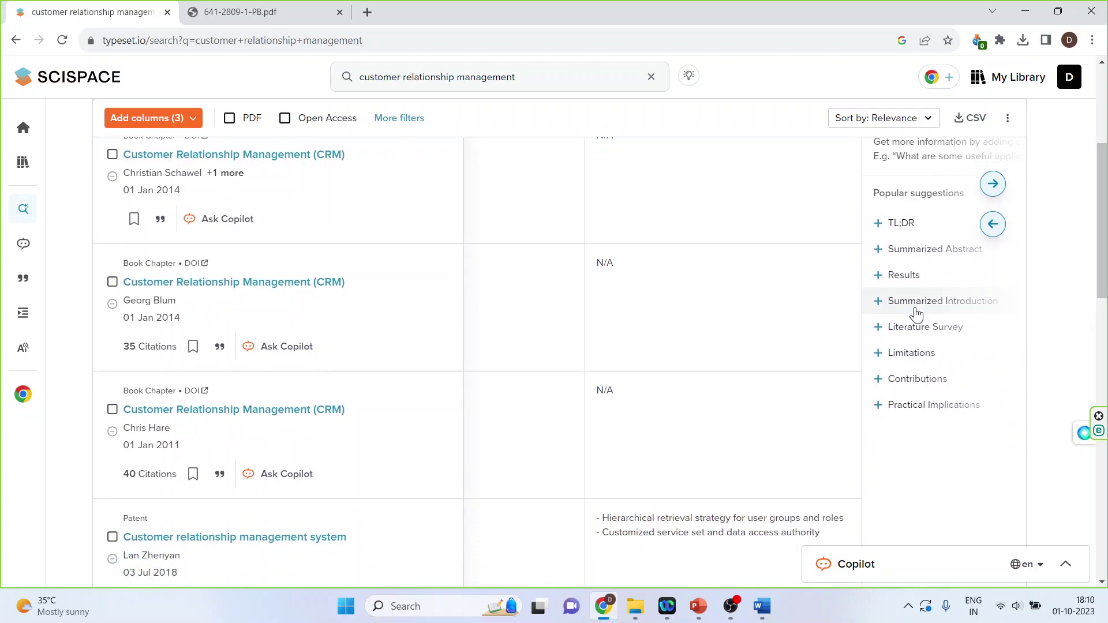
pyautogui.click(880, 252)
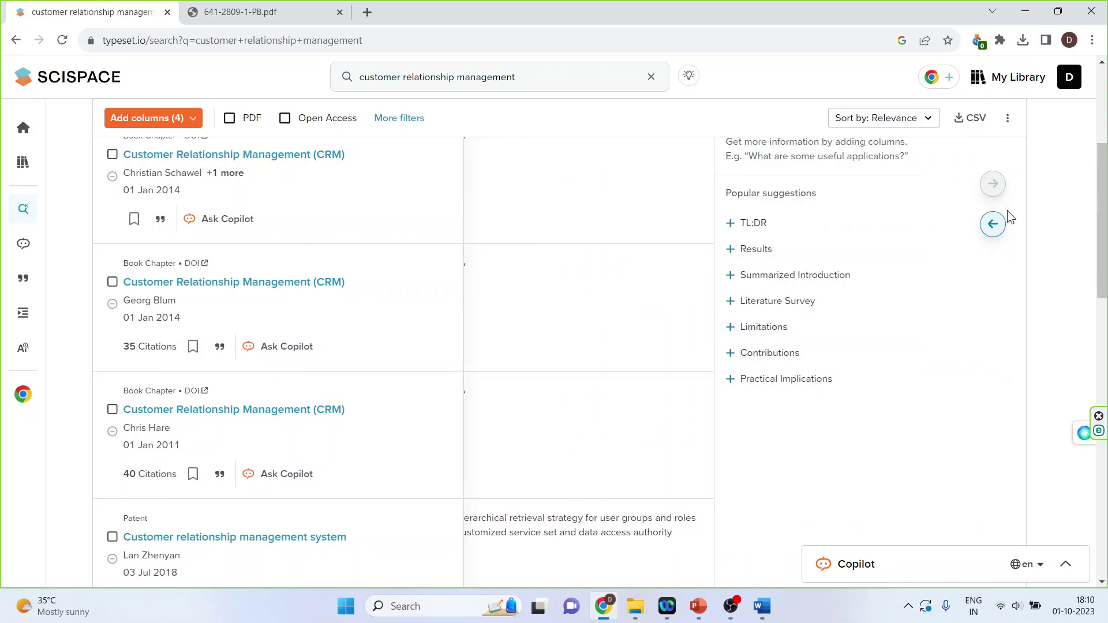
pyautogui.click(993, 225)
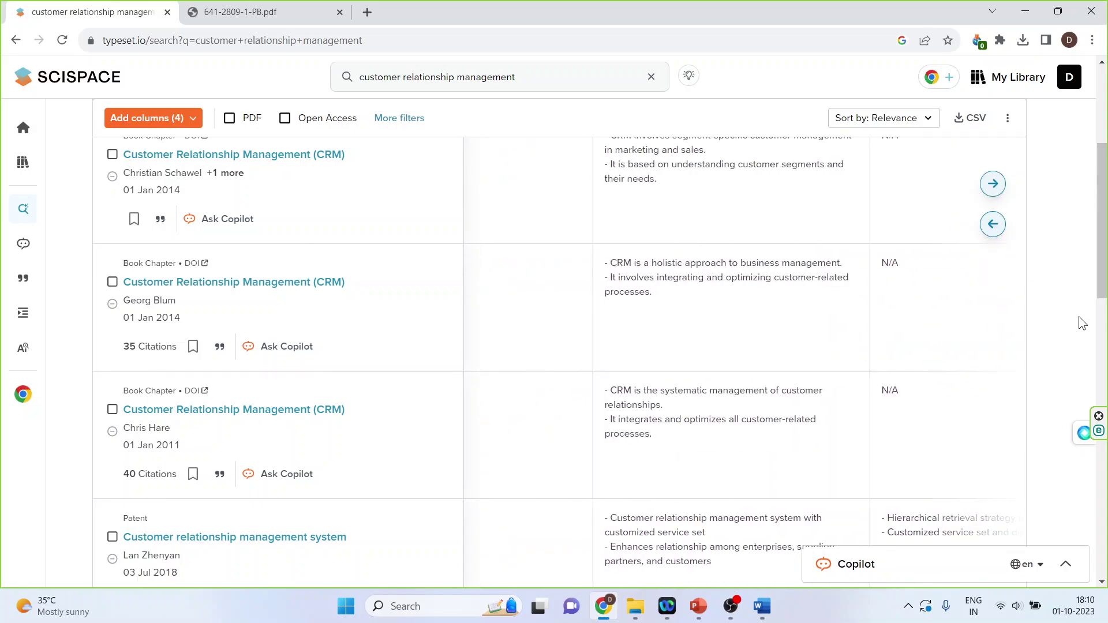
pyautogui.moveTo(1100, 286); pyautogui.dragTo(1098, 240)
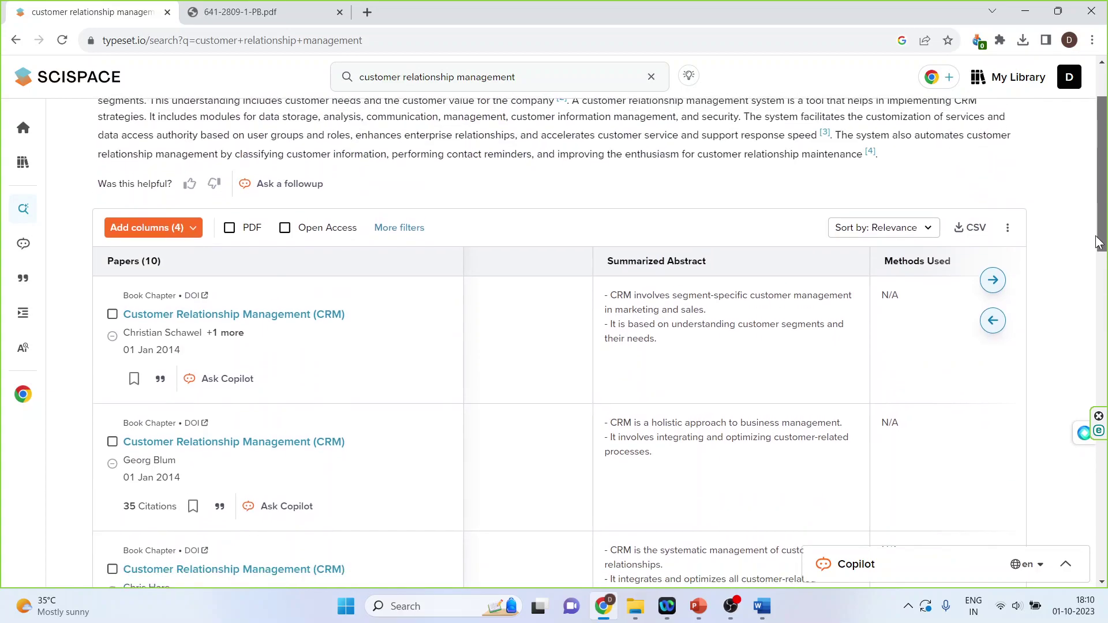
pyautogui.moveTo(727, 329)
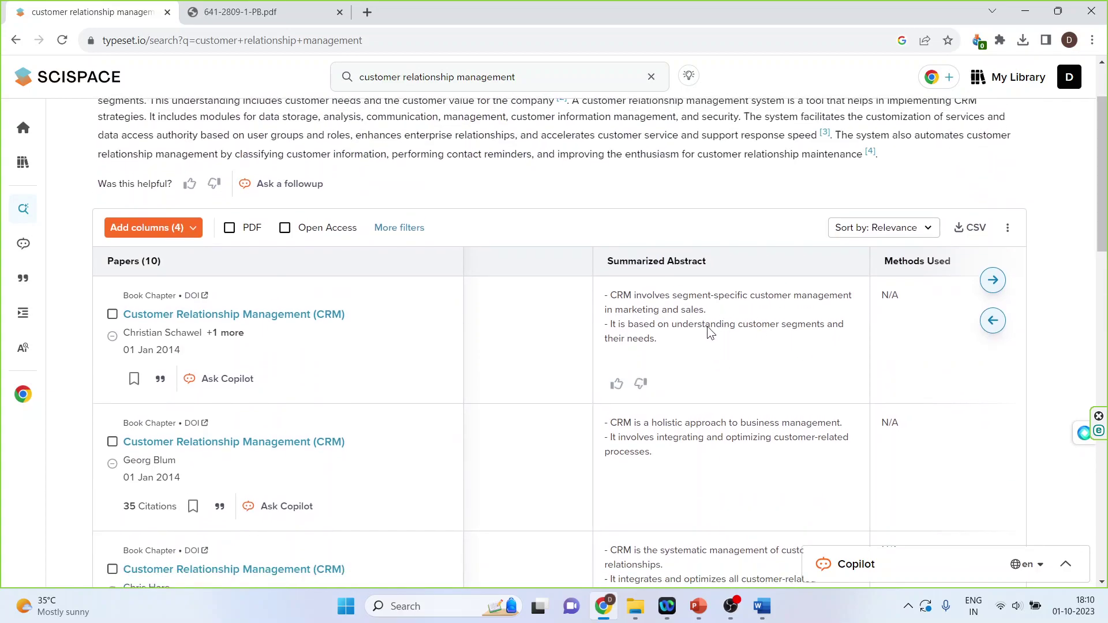
pyautogui.click(970, 227)
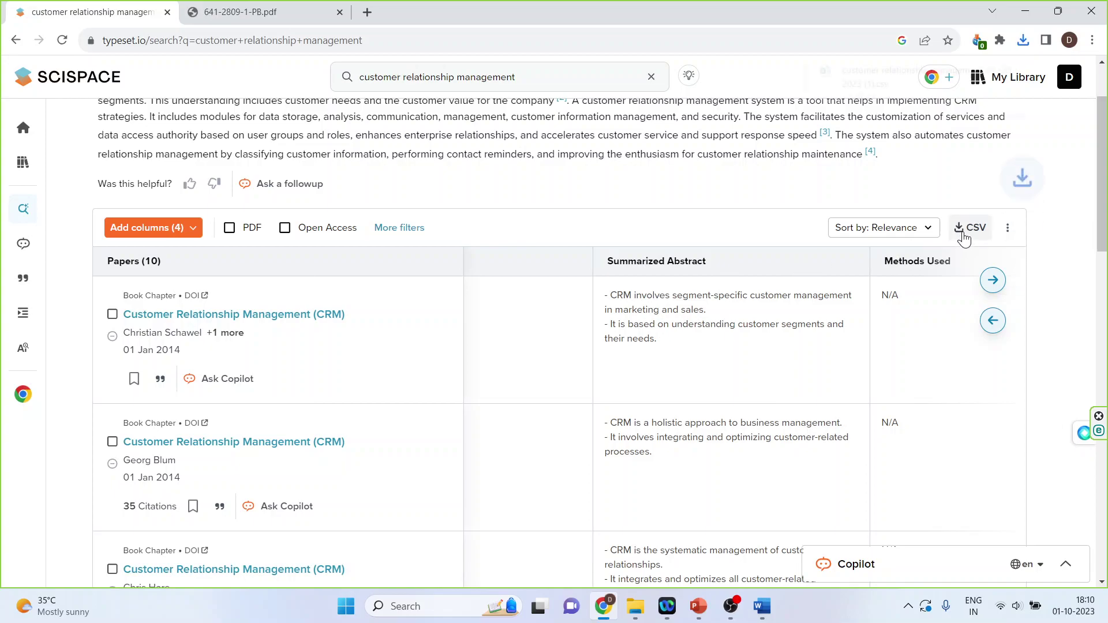
# - Open the downloaded CSV of ten CRM papers in Excel, then return to Chrome
pyautogui.click(879, 74)
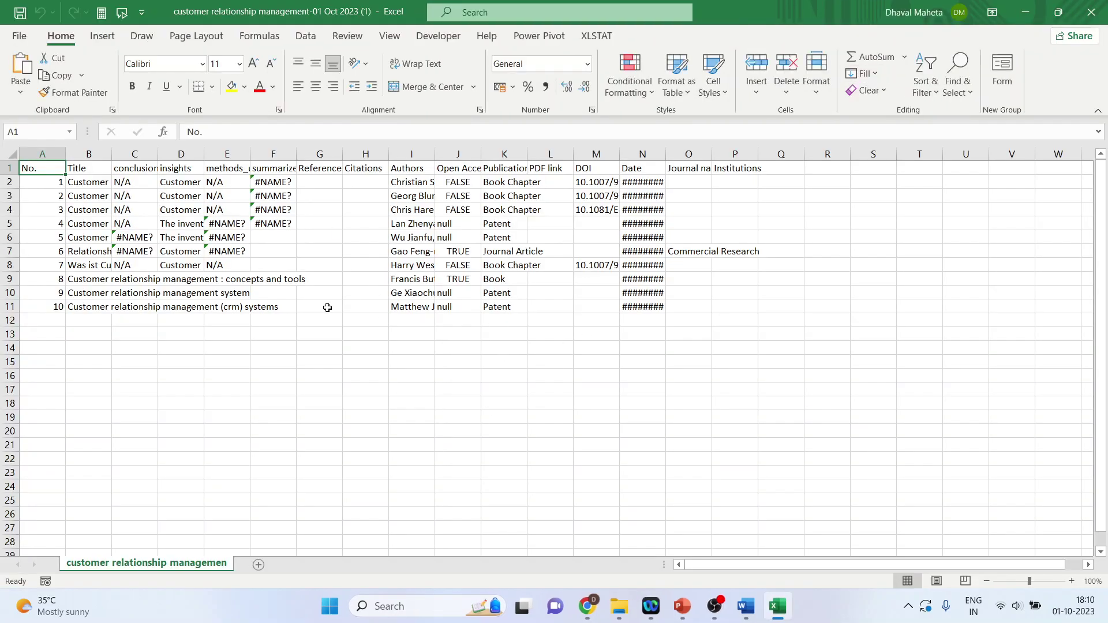
pyautogui.click(589, 606)
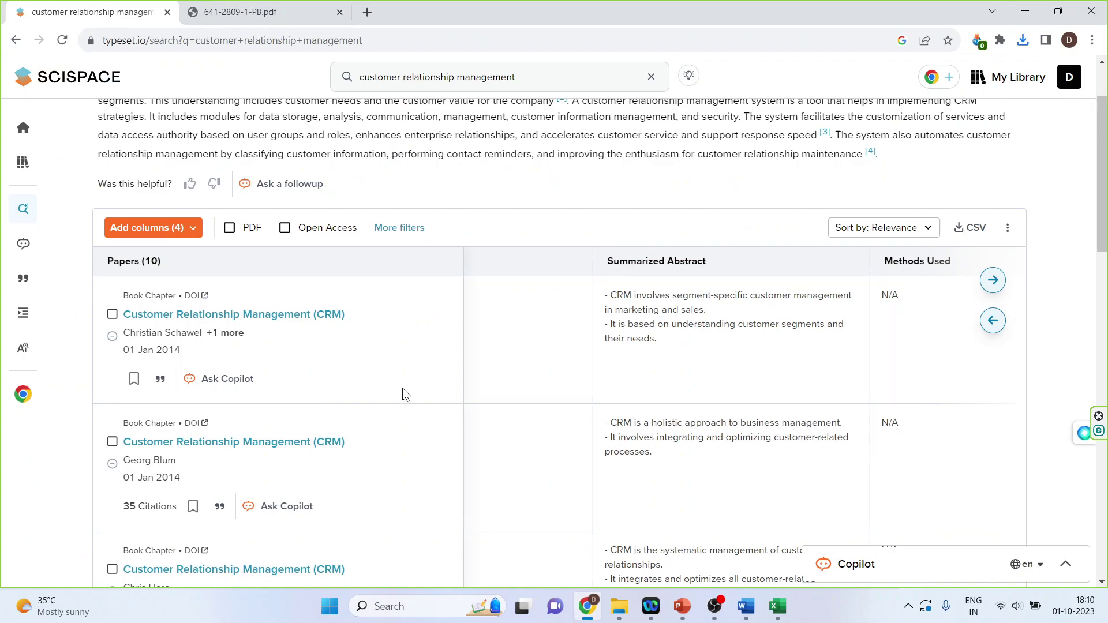
pyautogui.moveTo(23, 260)
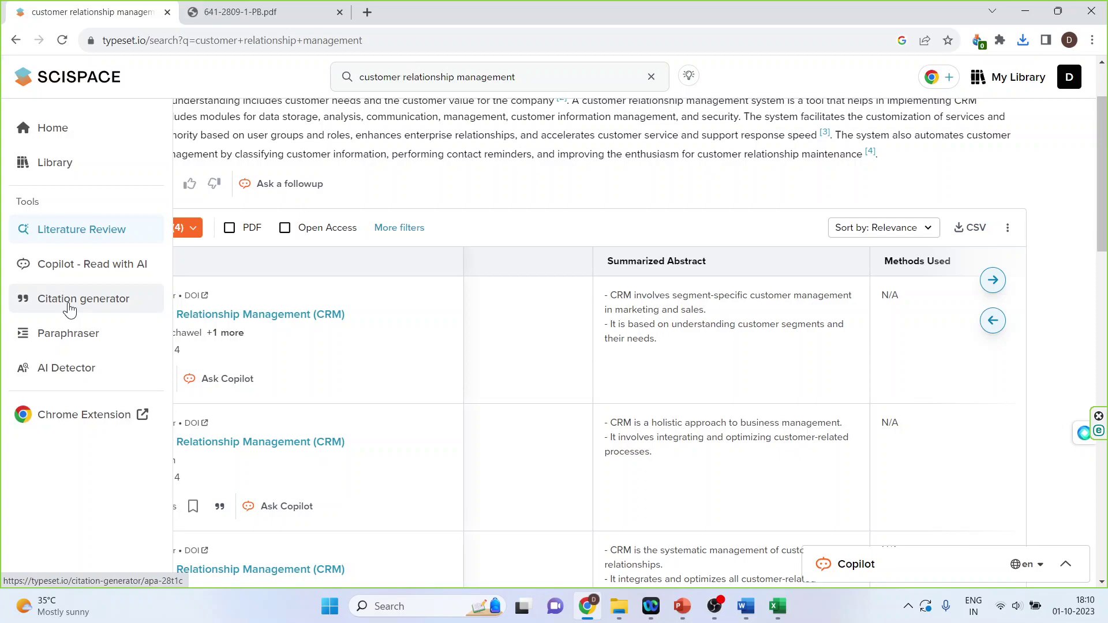
# - Cite Adalikwu's 2012 'Customer relationship management and customer satisfaction' in APA style
pyautogui.click(69, 307)
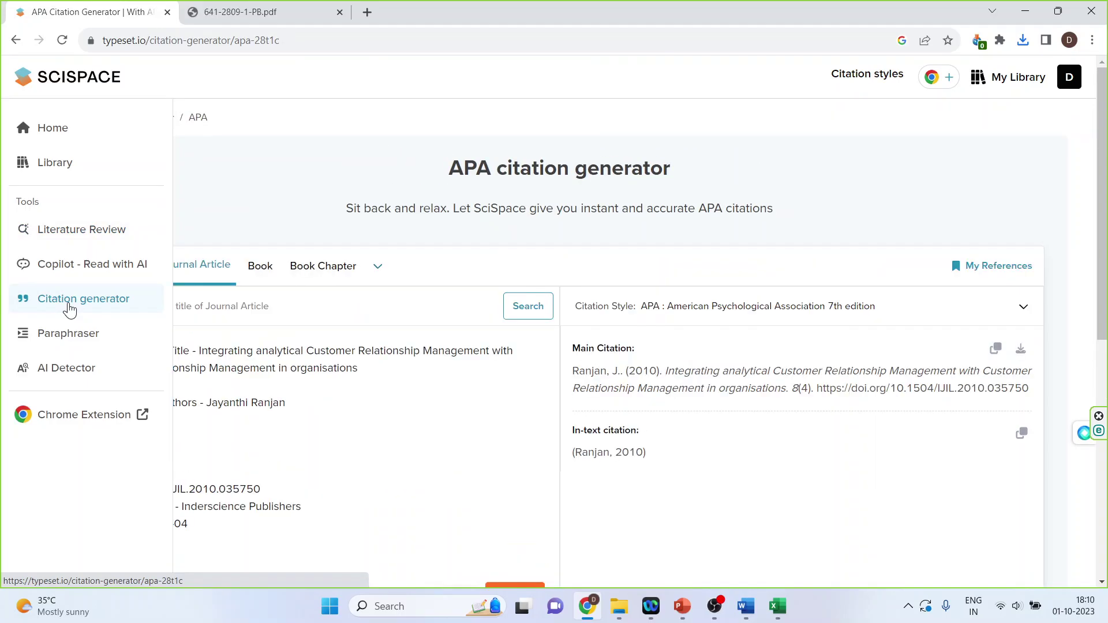
pyautogui.click(185, 308)
pyautogui.write('cus')
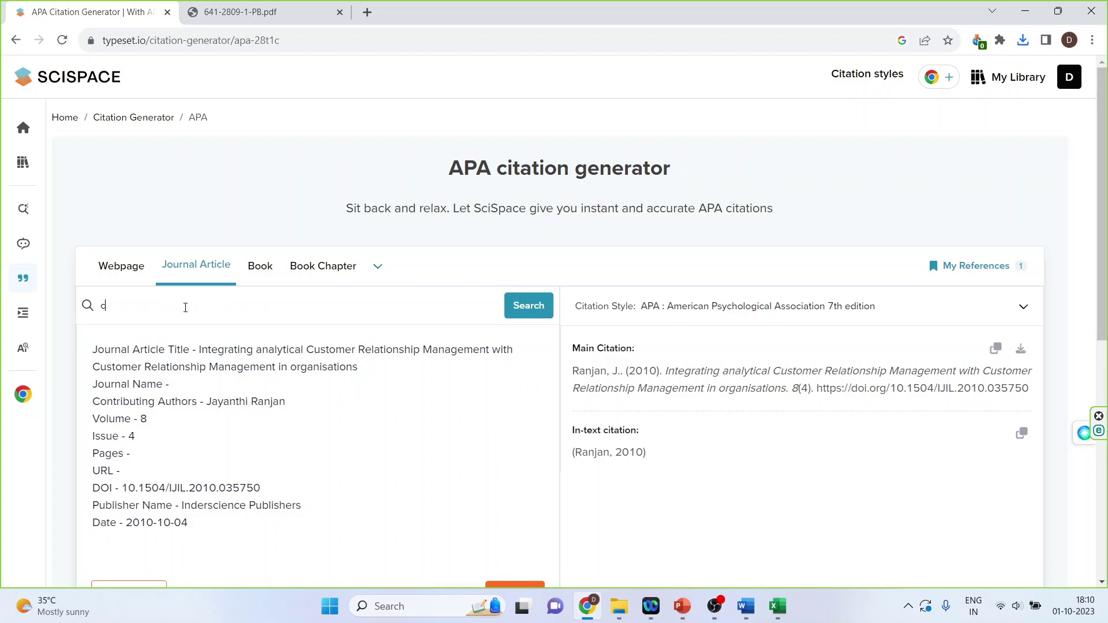
pyautogui.write('t')
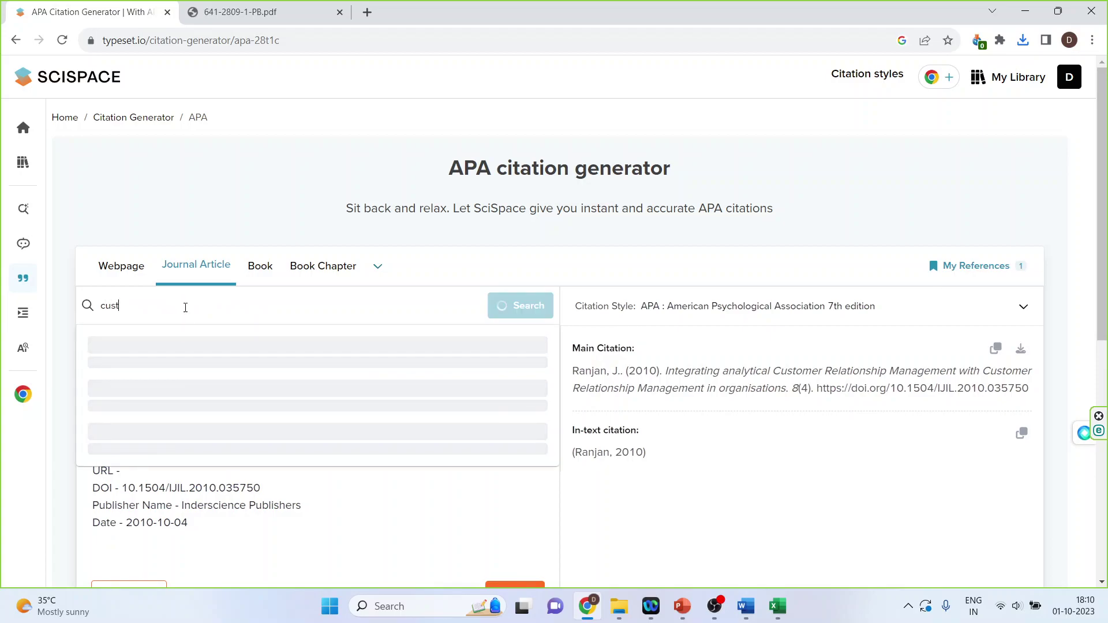
pyautogui.write('omer relatioship')
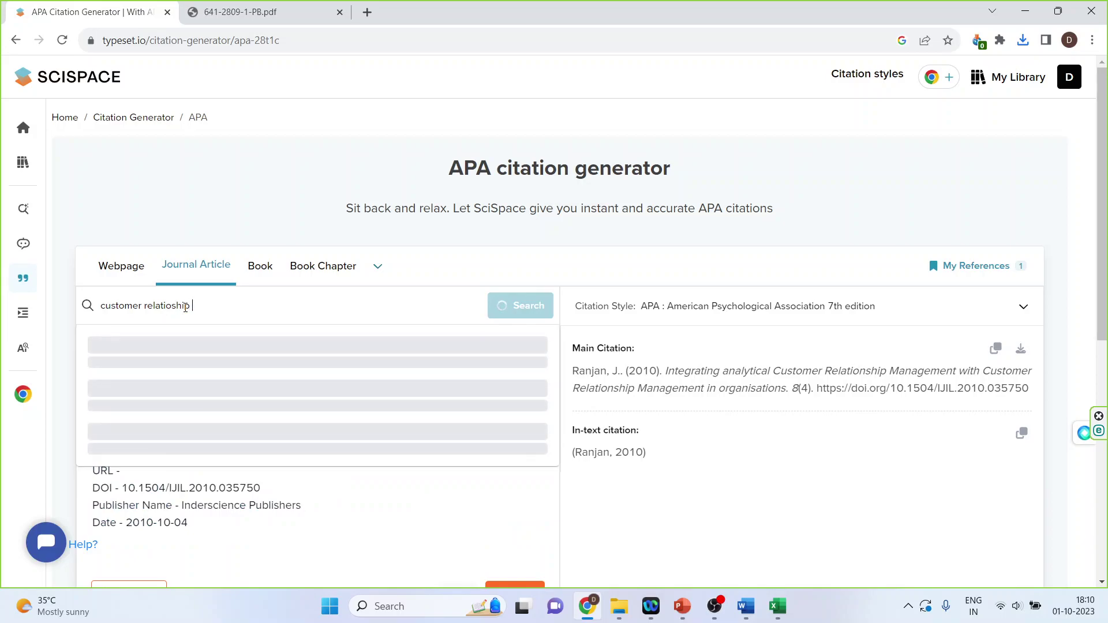
pyautogui.press('BackSpace')
pyautogui.press('BackSpace')
pyautogui.press('BackSpace')
pyautogui.write('n')
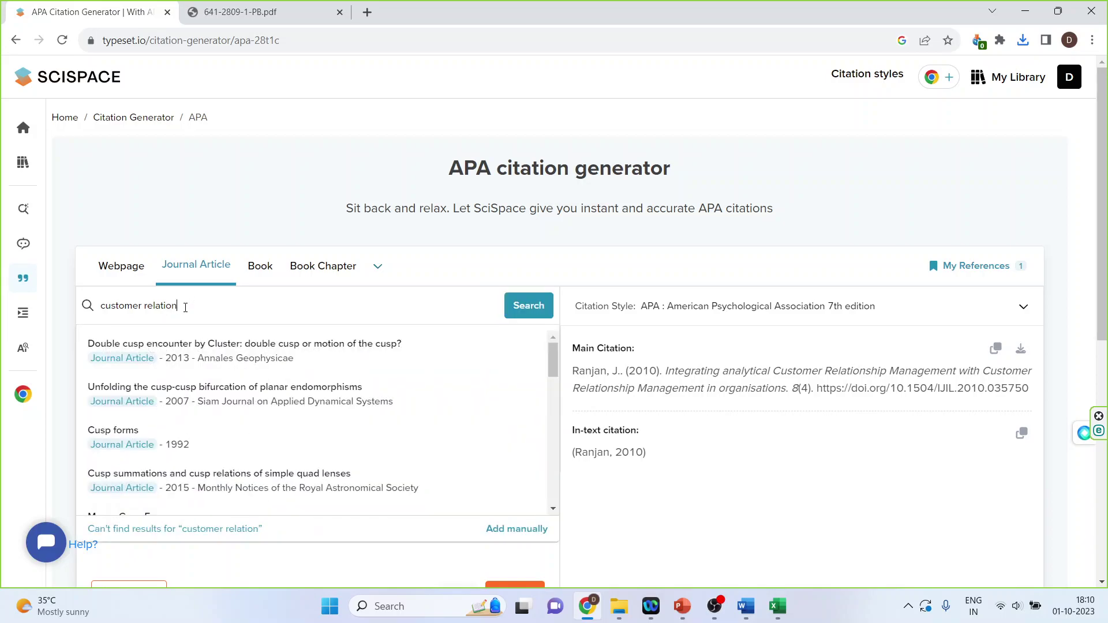
pyautogui.write('ship management')
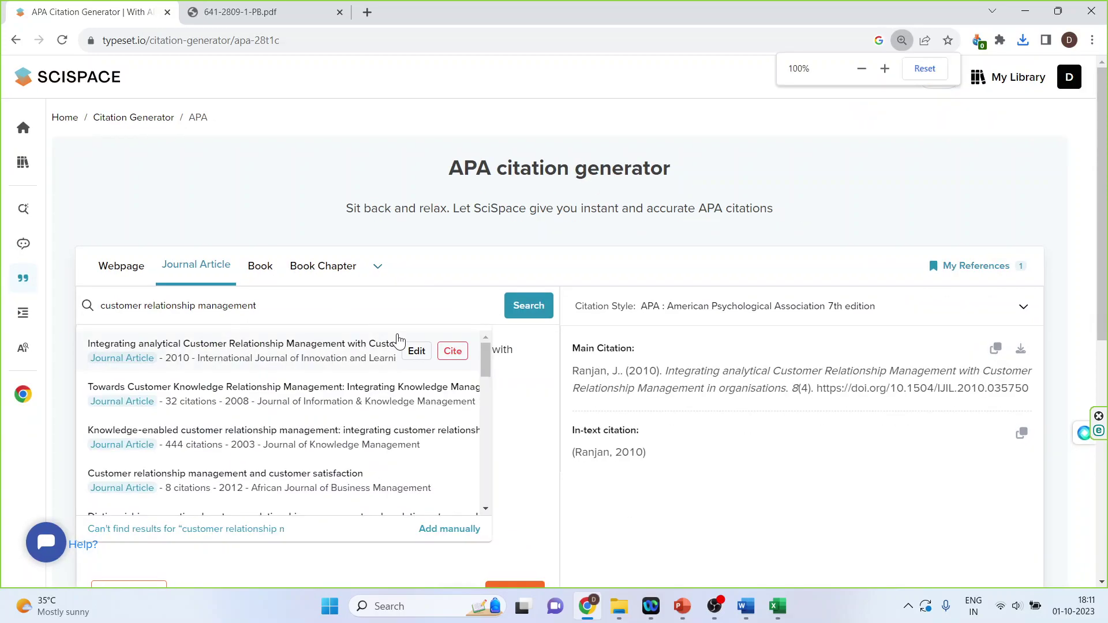
pyautogui.click(234, 437)
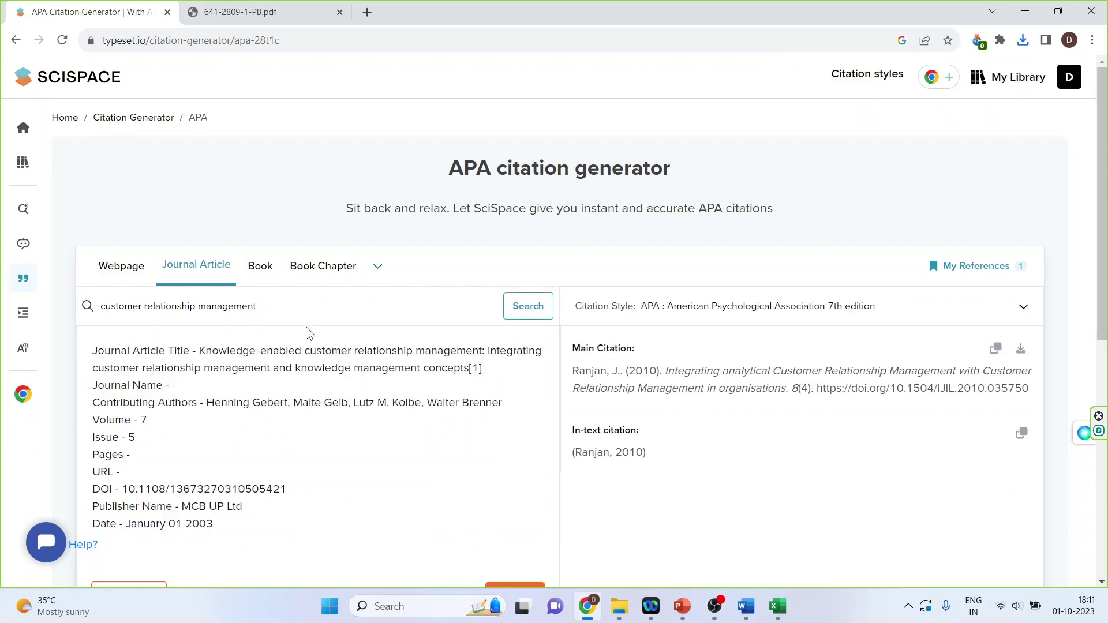
pyautogui.click(307, 306)
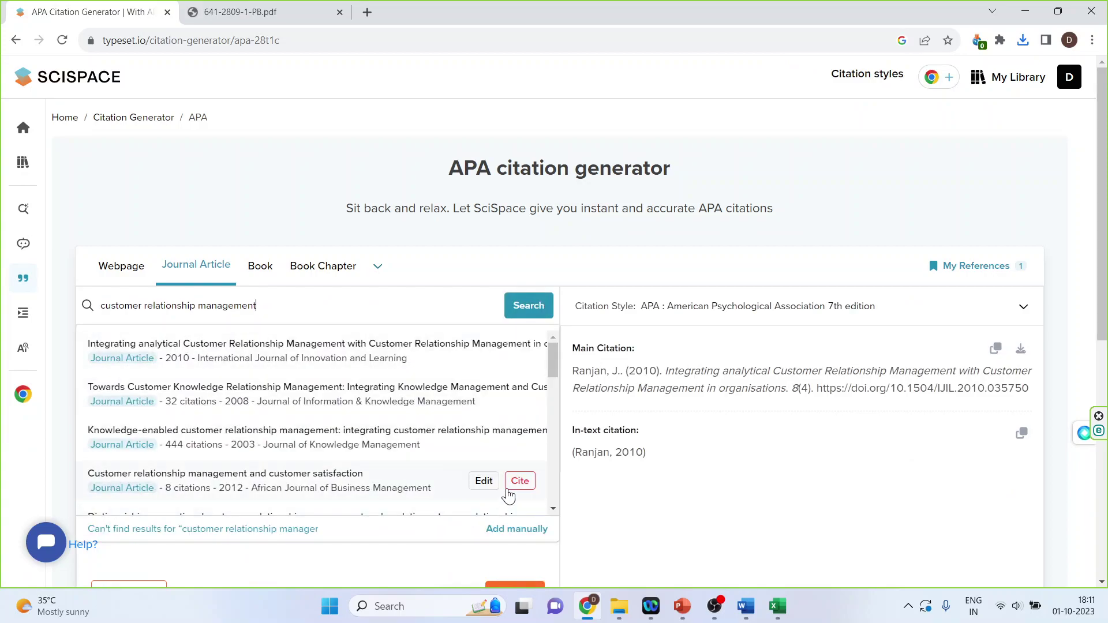
pyautogui.click(519, 481)
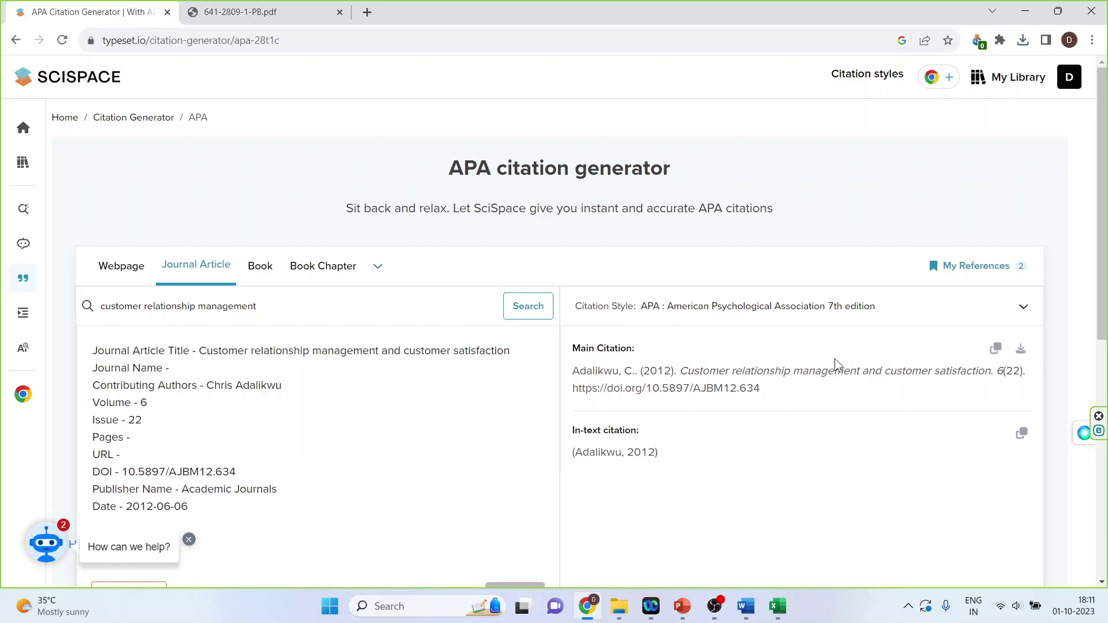
pyautogui.click(1023, 306)
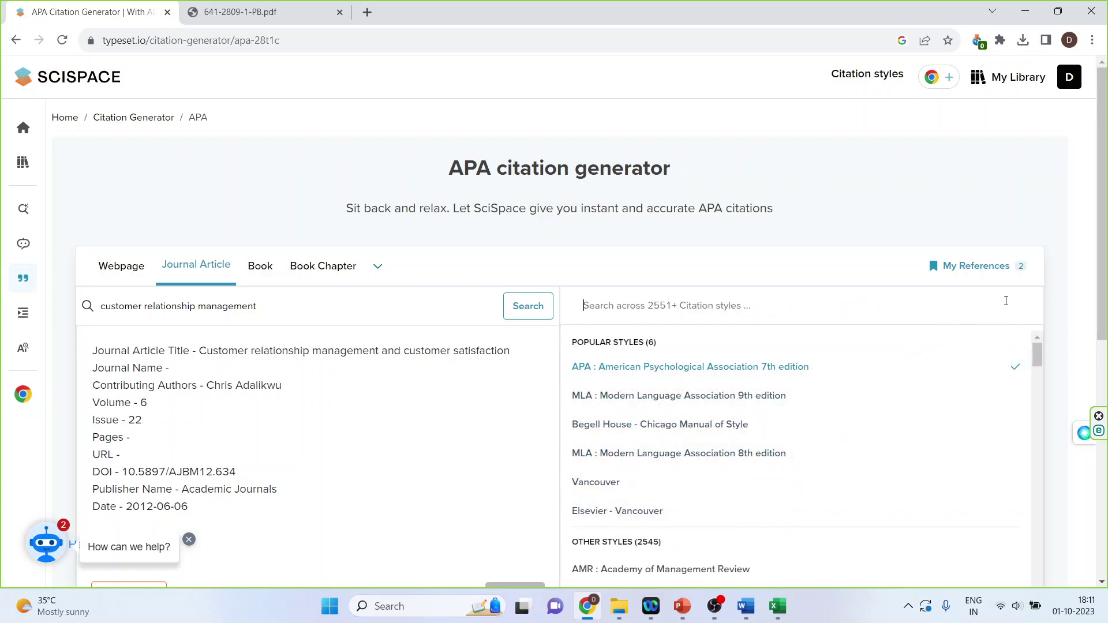
pyautogui.click(1061, 287)
pyautogui.moveTo(22, 312)
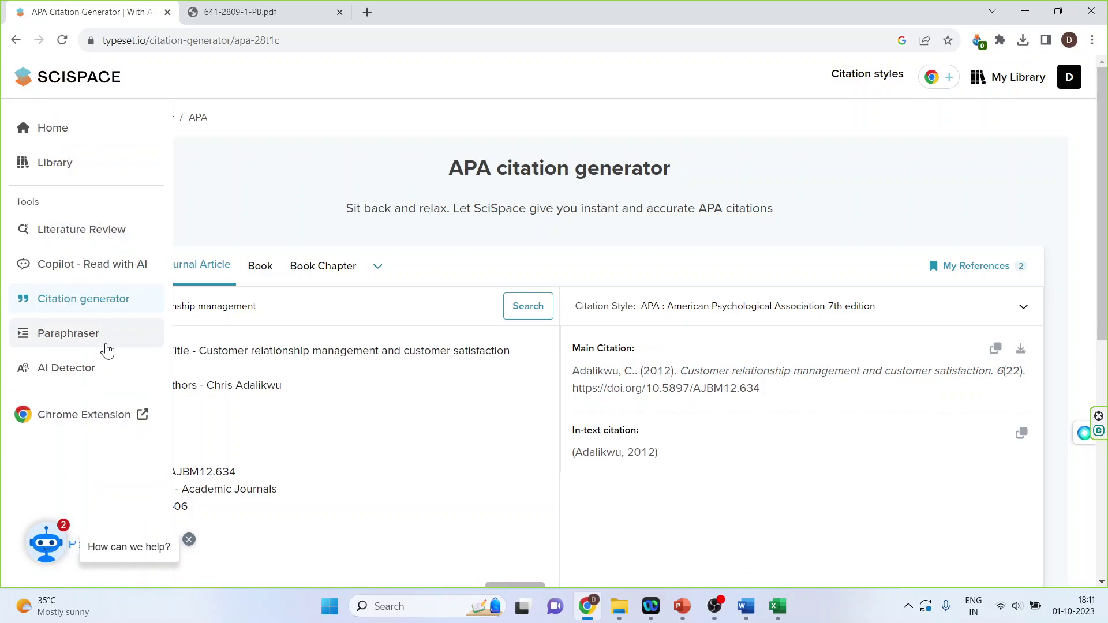
# - In the Paraphraser, try the Fluent and Formal tones, then settle on Creative
pyautogui.click(68, 333)
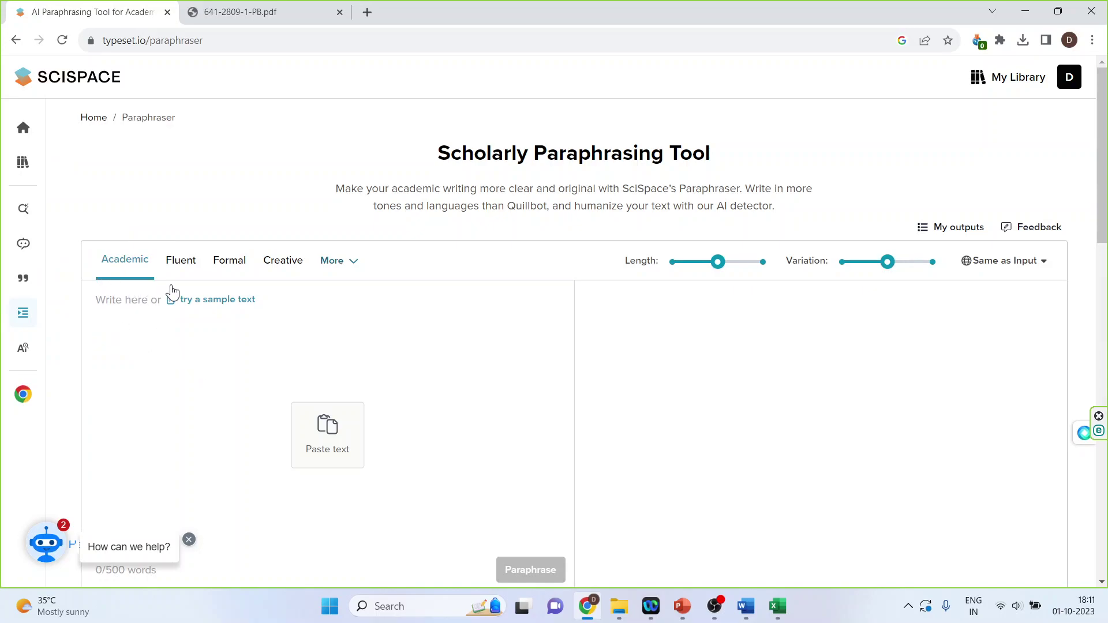
pyautogui.click(180, 260)
pyautogui.click(230, 260)
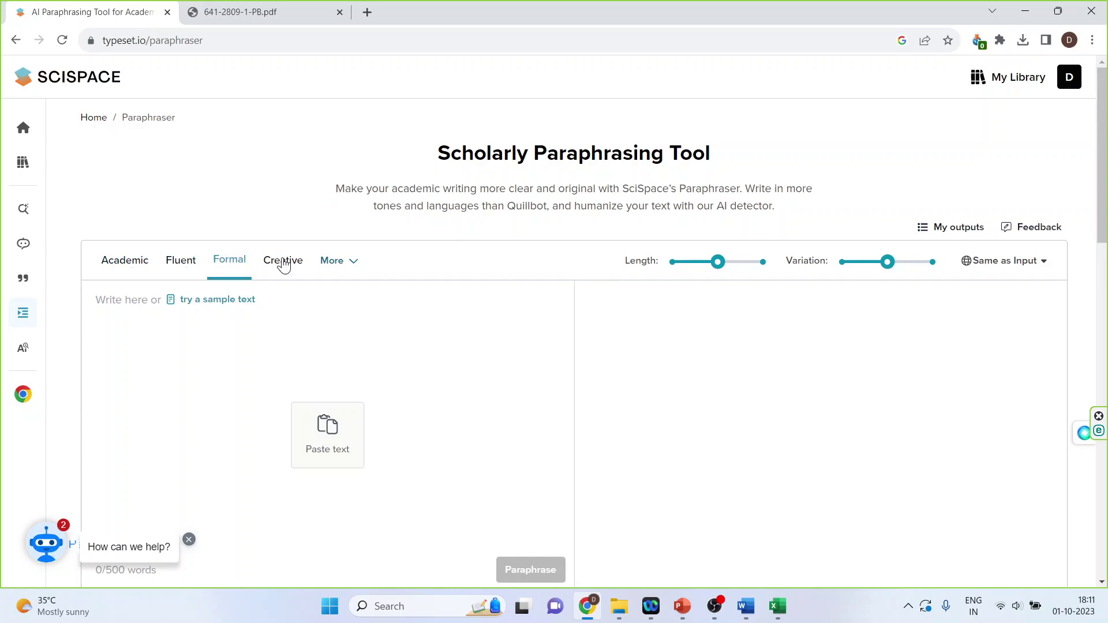
pyautogui.click(284, 260)
pyautogui.click(356, 261)
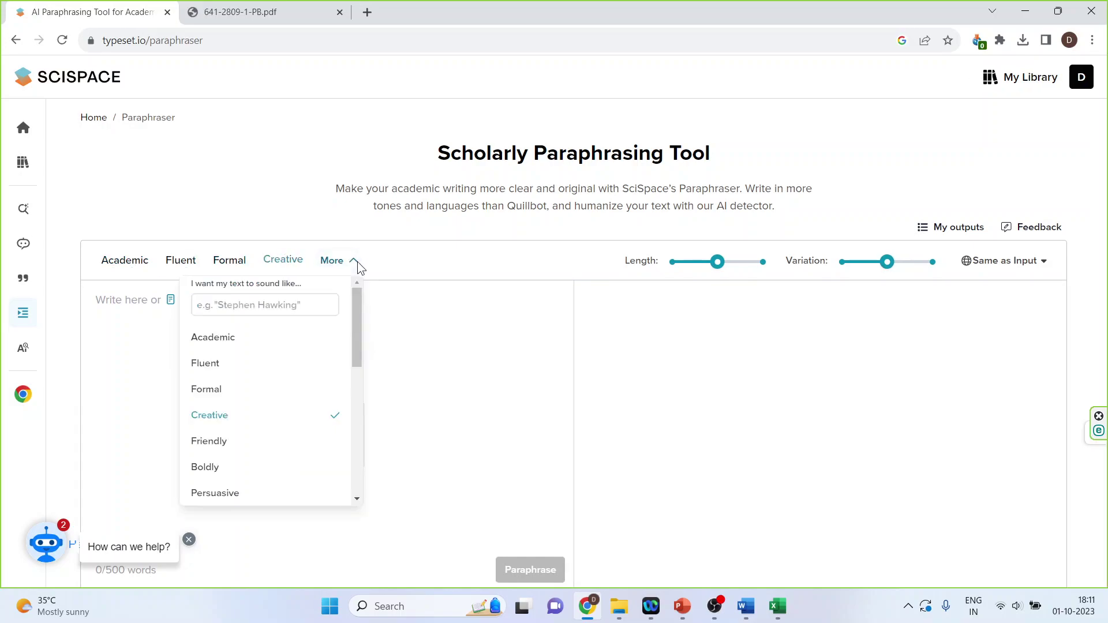
pyautogui.click(442, 327)
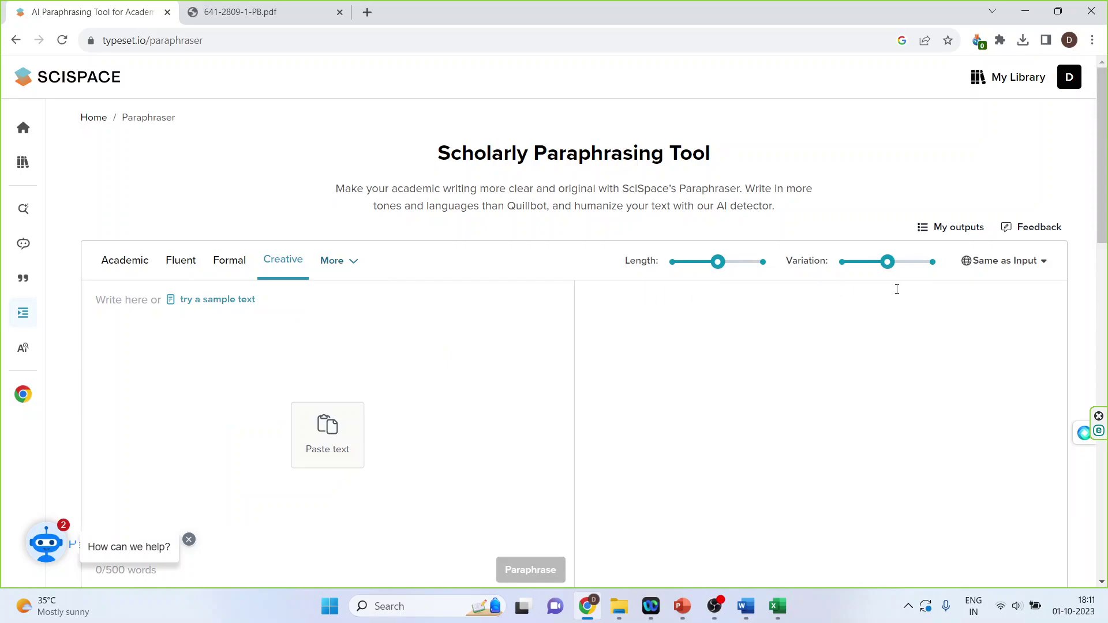
pyautogui.hotkey('ctrl', '0')
# - Open the Academic AI Detector, then go back to the home page
pyautogui.click(75, 378)
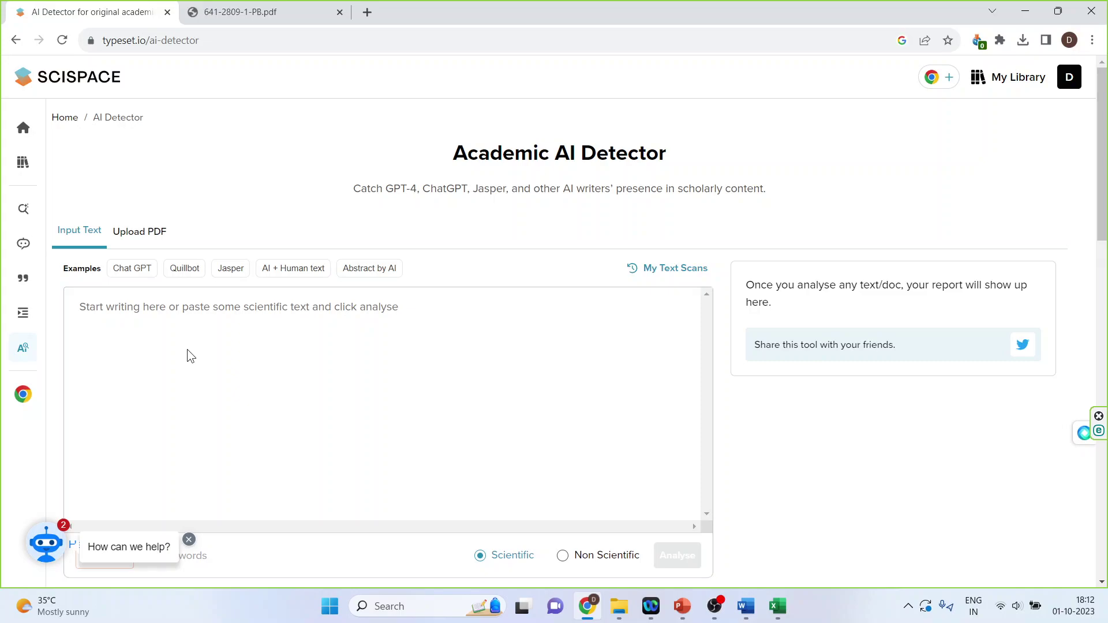
pyautogui.moveTo(24, 130)
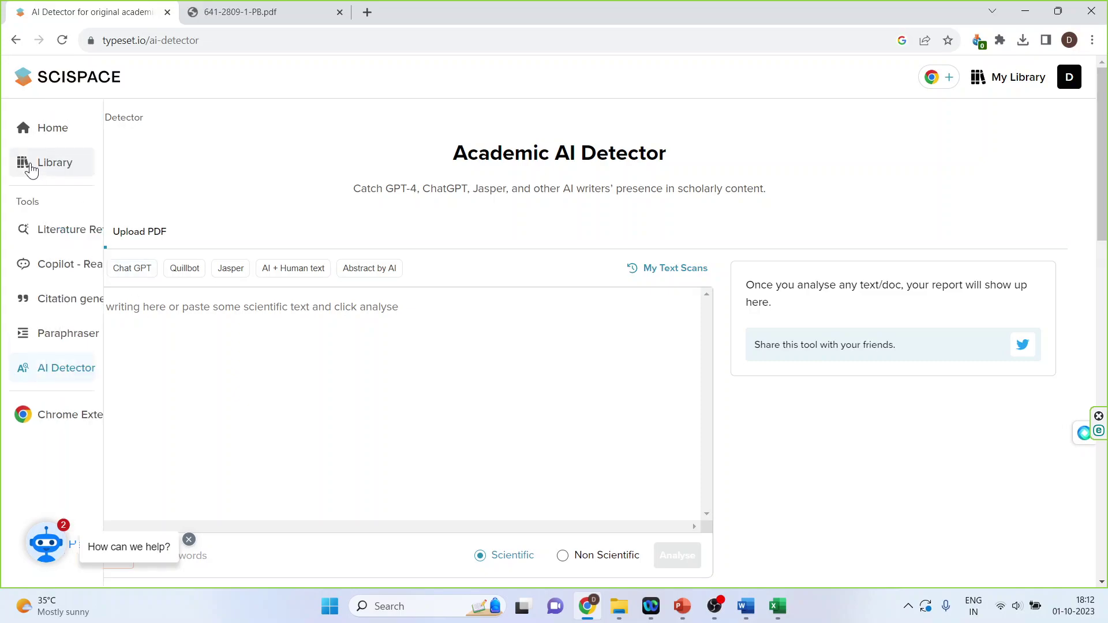
pyautogui.click(29, 137)
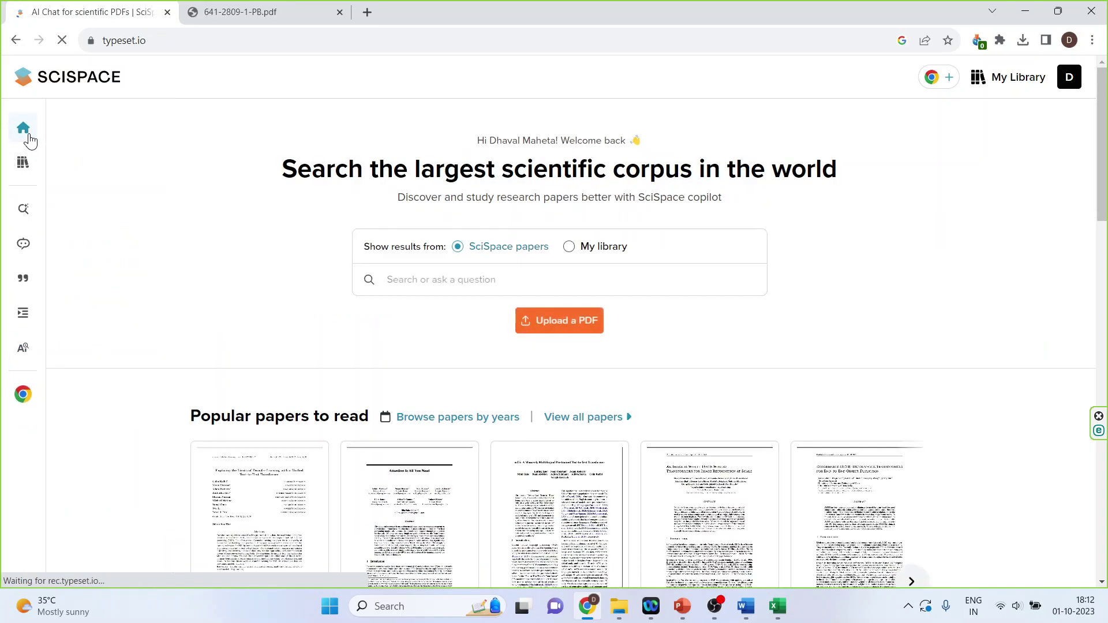
# - Choose the ARDL Model PDF from the computer and file it under the Untitled collection
pyautogui.click(545, 325)
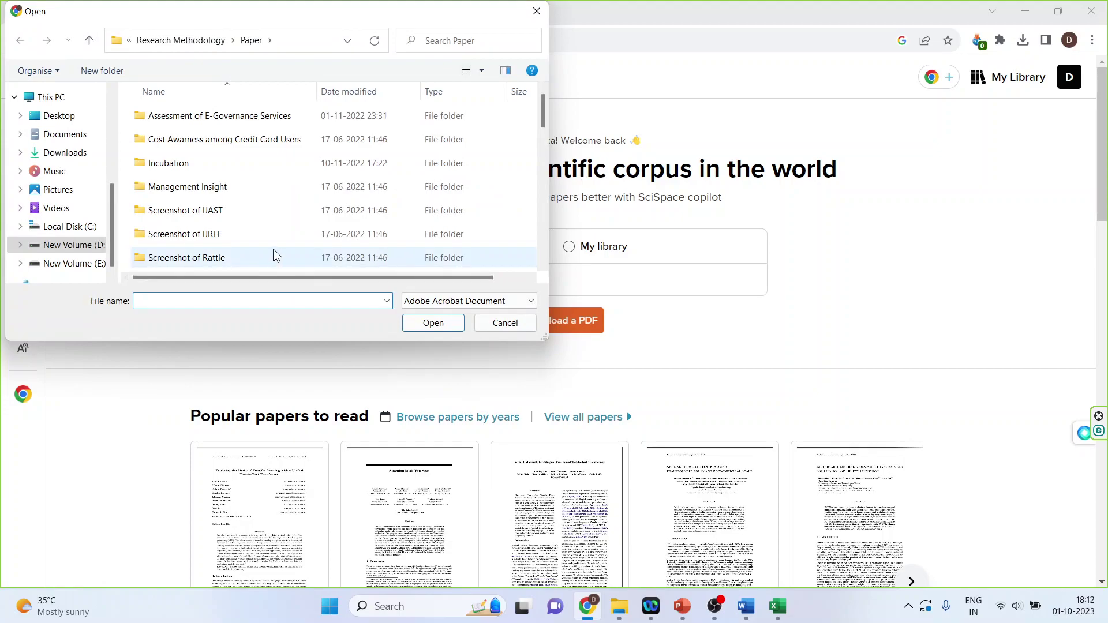
pyautogui.scroll(-3, 272, 249)
pyautogui.click(244, 189)
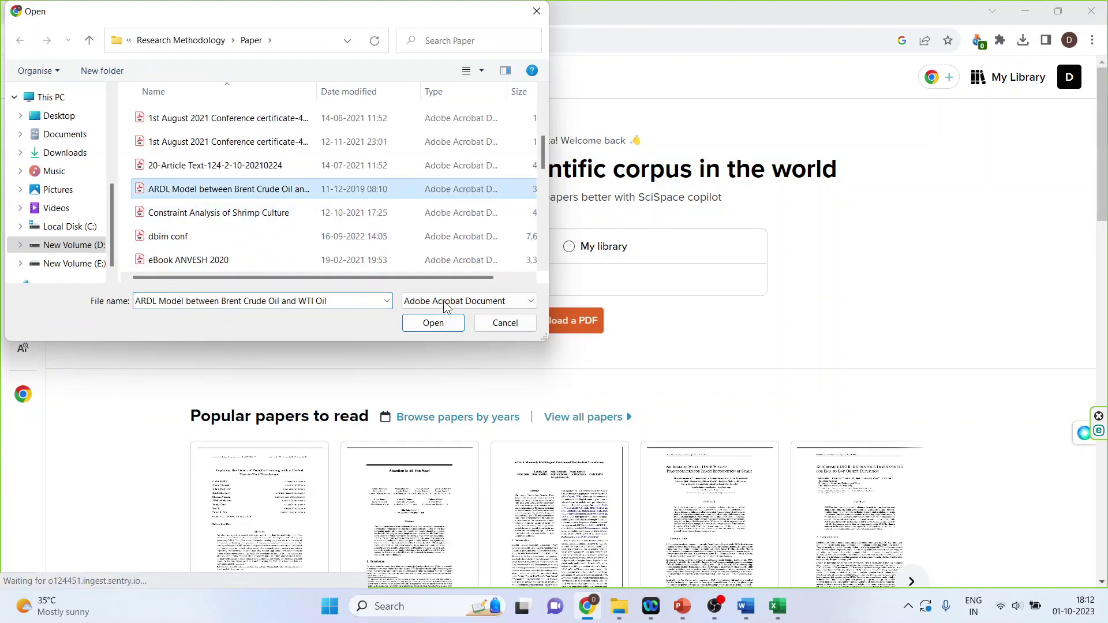
pyautogui.click(434, 323)
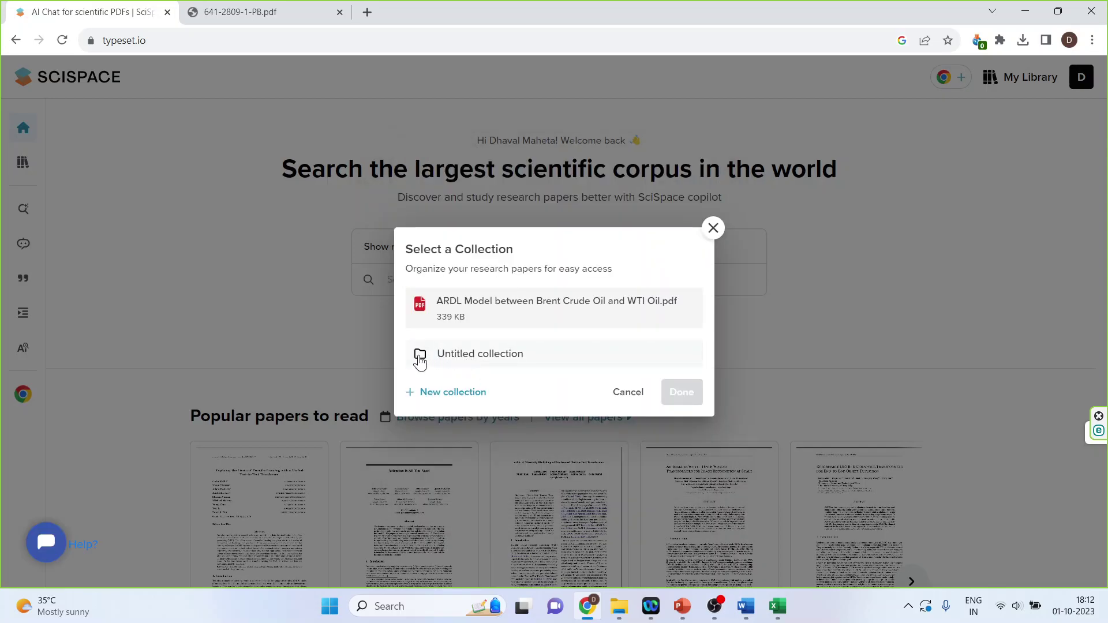
pyautogui.click(420, 356)
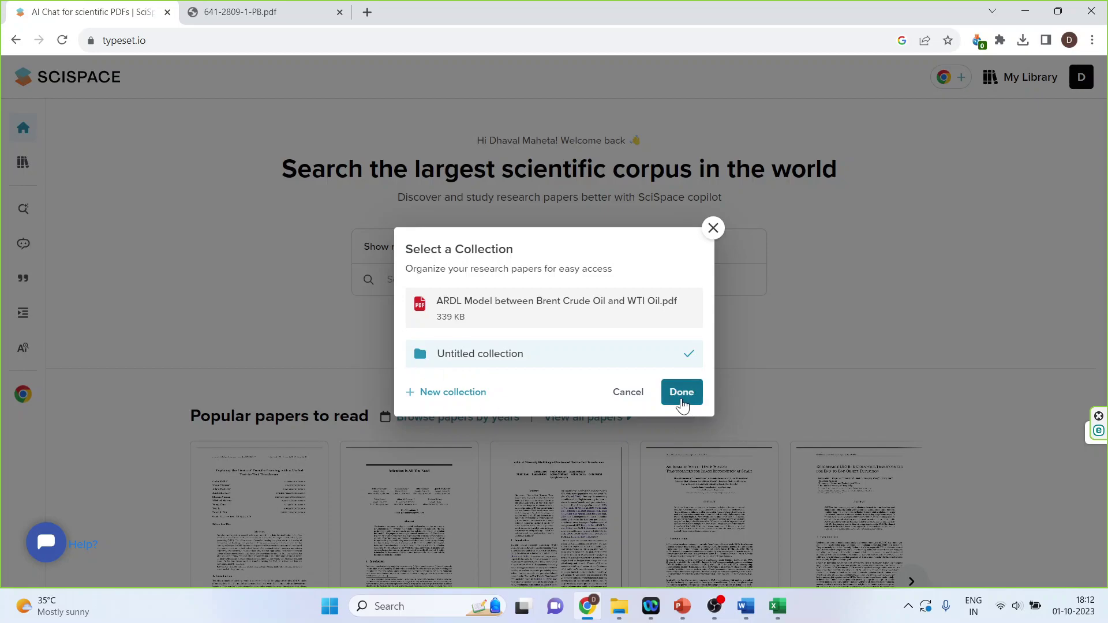
pyautogui.click(682, 393)
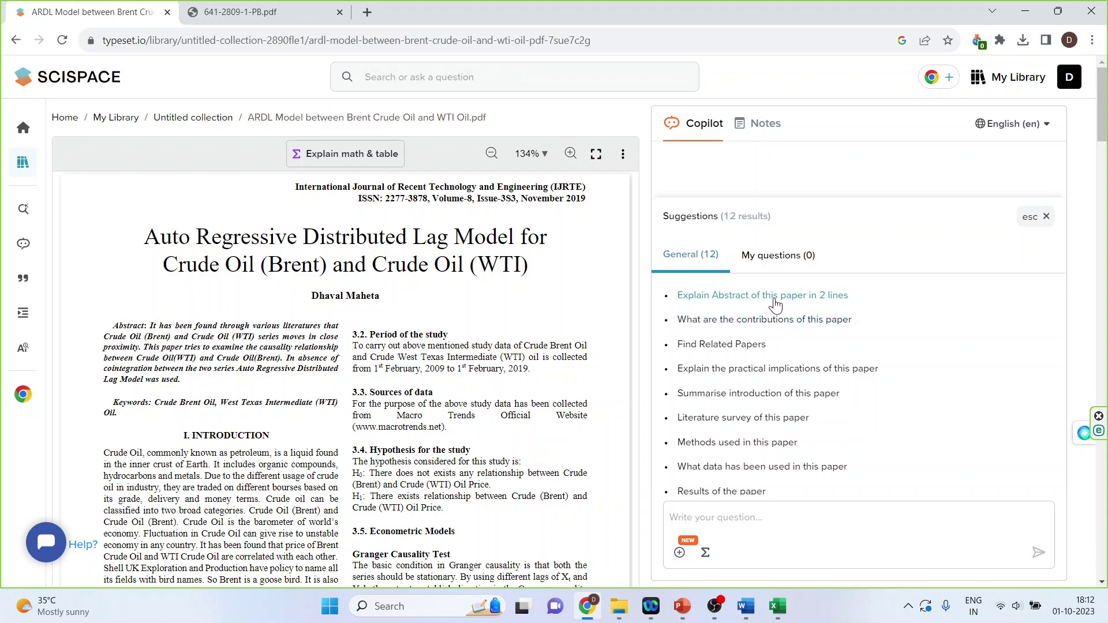
# - Ask Copilot the suggested questions 'Explain Abstract of this paper in 2 lines' and 'What are the contributions of this paper'
pyautogui.click(775, 298)
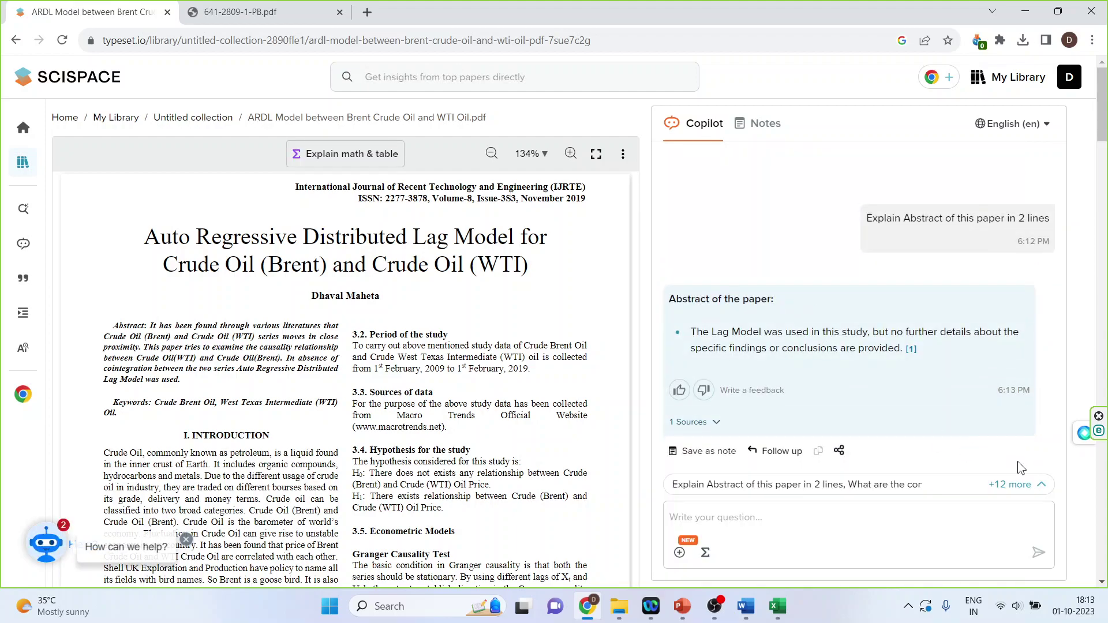
pyautogui.click(1017, 484)
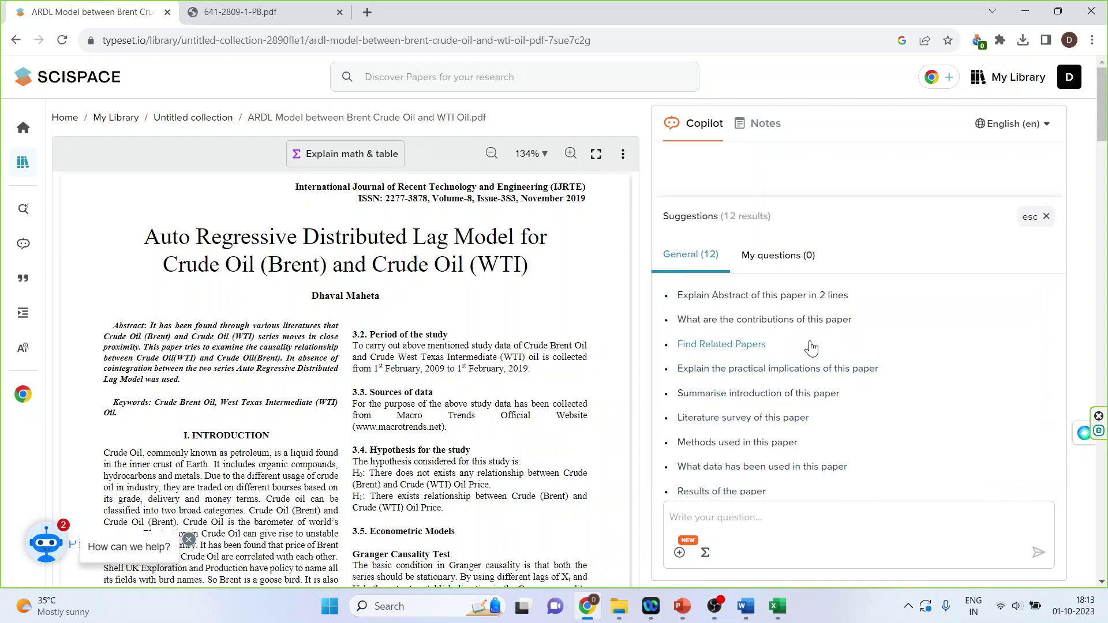
pyautogui.click(805, 320)
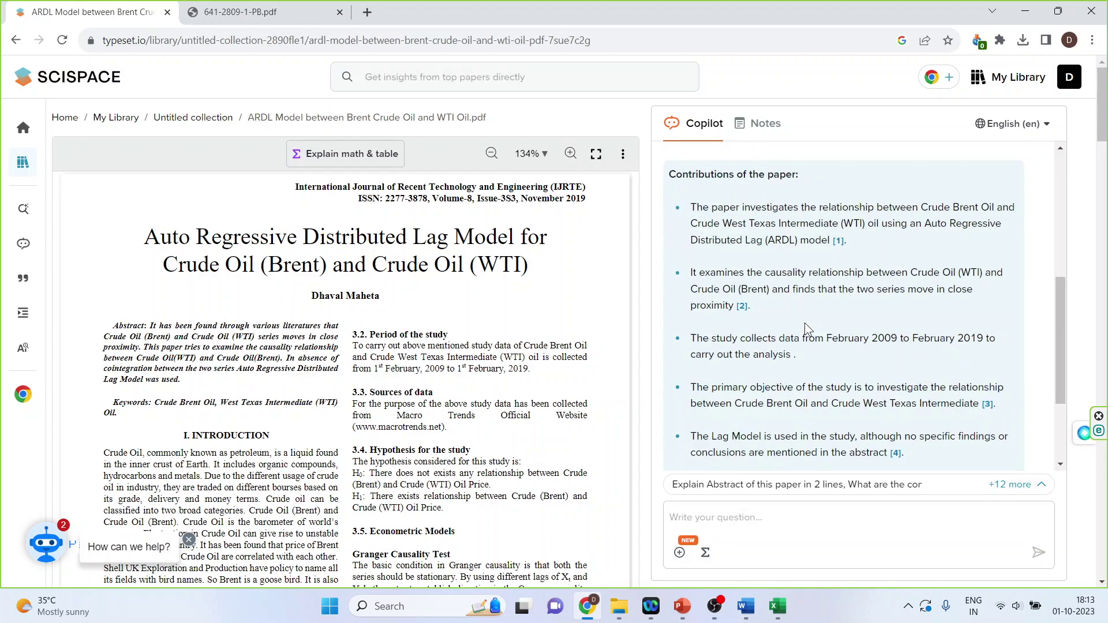
# - Send Copilot the custom question 'write the summary of this paper'
pyautogui.click(733, 517)
pyautogui.write('what')
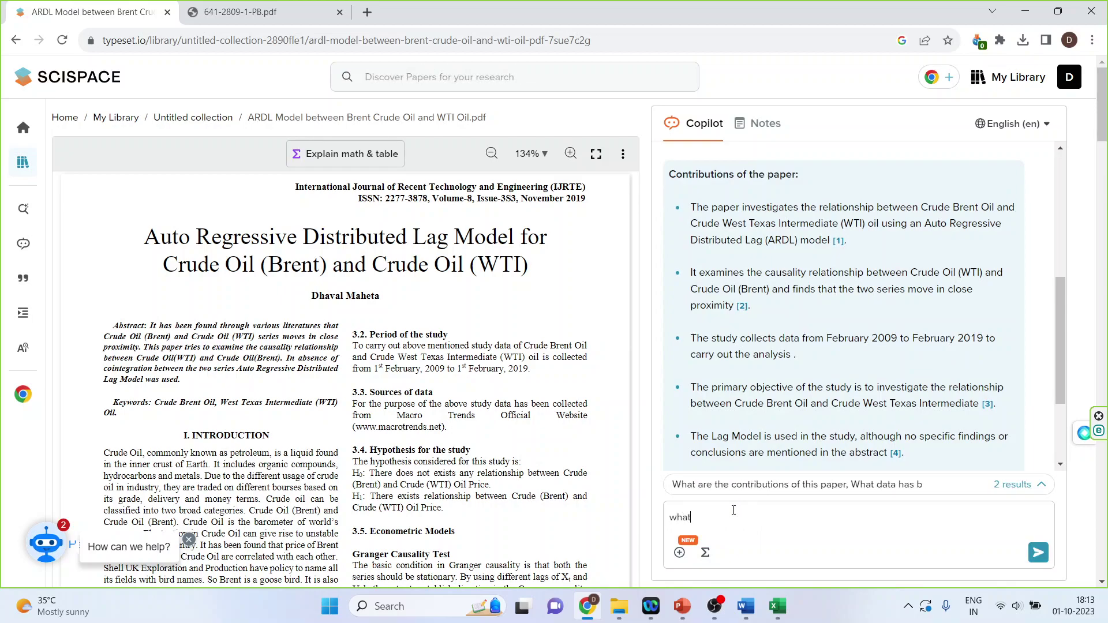
pyautogui.write('rite')
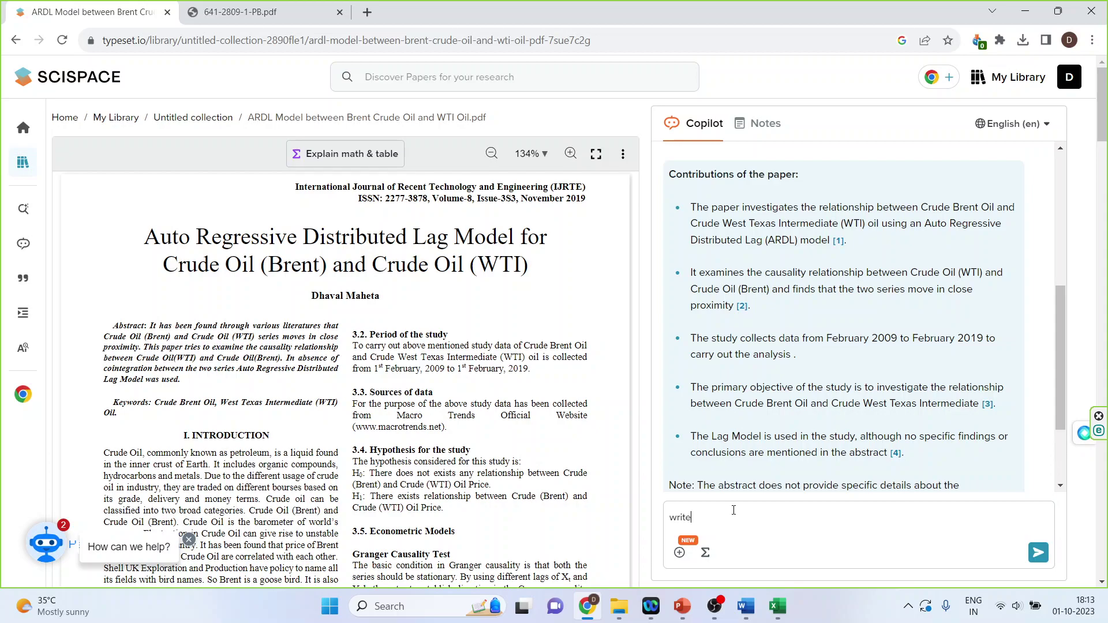
pyautogui.write(' the summary ')
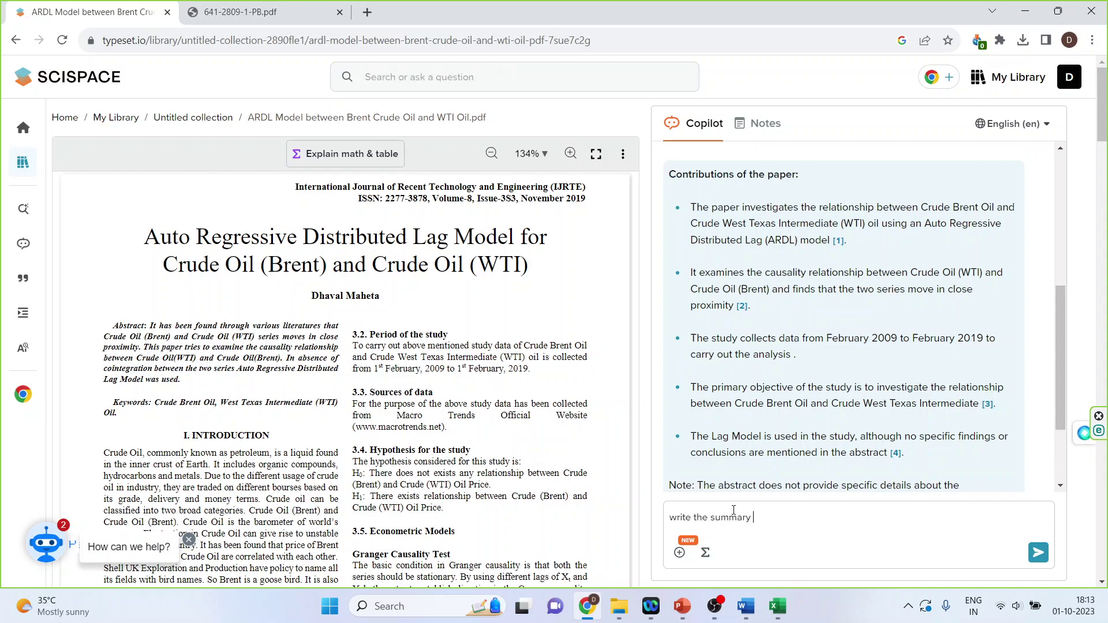
pyautogui.write('his paper')
pyautogui.press('Return')
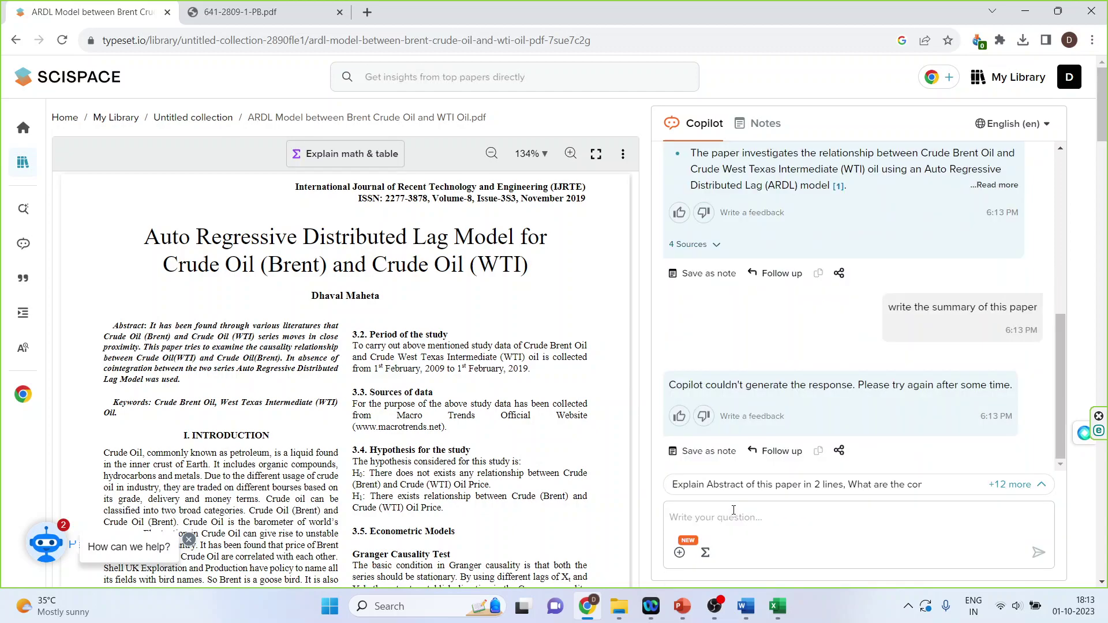
# - Run Copilot's 'Explain the practical implications of this paper' and 'Find Related Papers' suggestions
pyautogui.click(1014, 484)
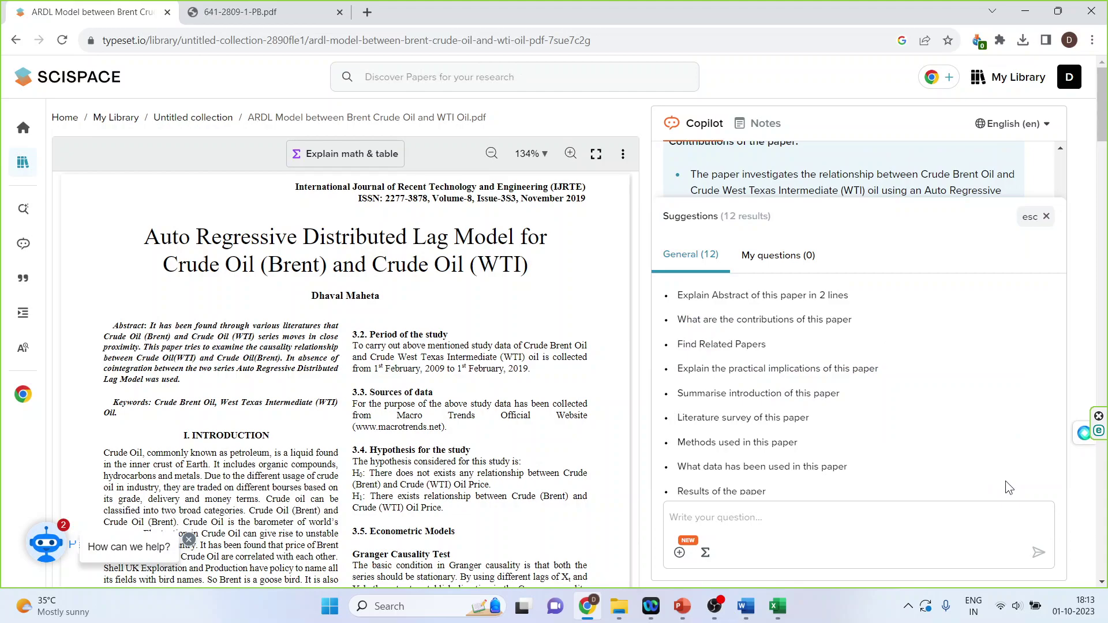
pyautogui.click(778, 368)
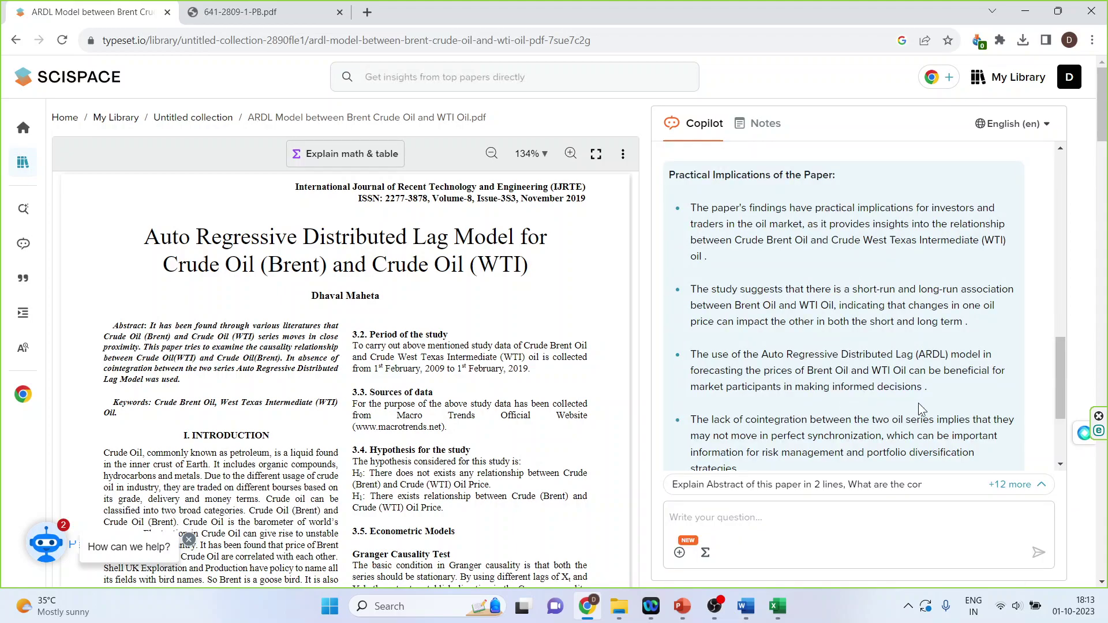
pyautogui.click(1017, 485)
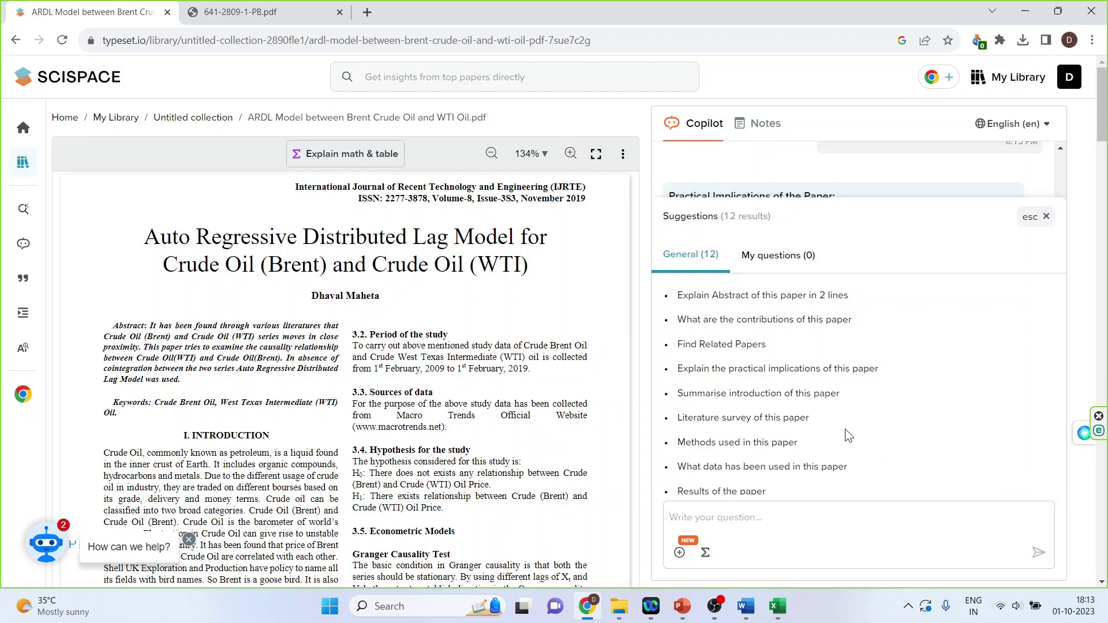
pyautogui.scroll(-2, 845, 428)
pyautogui.scroll(-1, 846, 429)
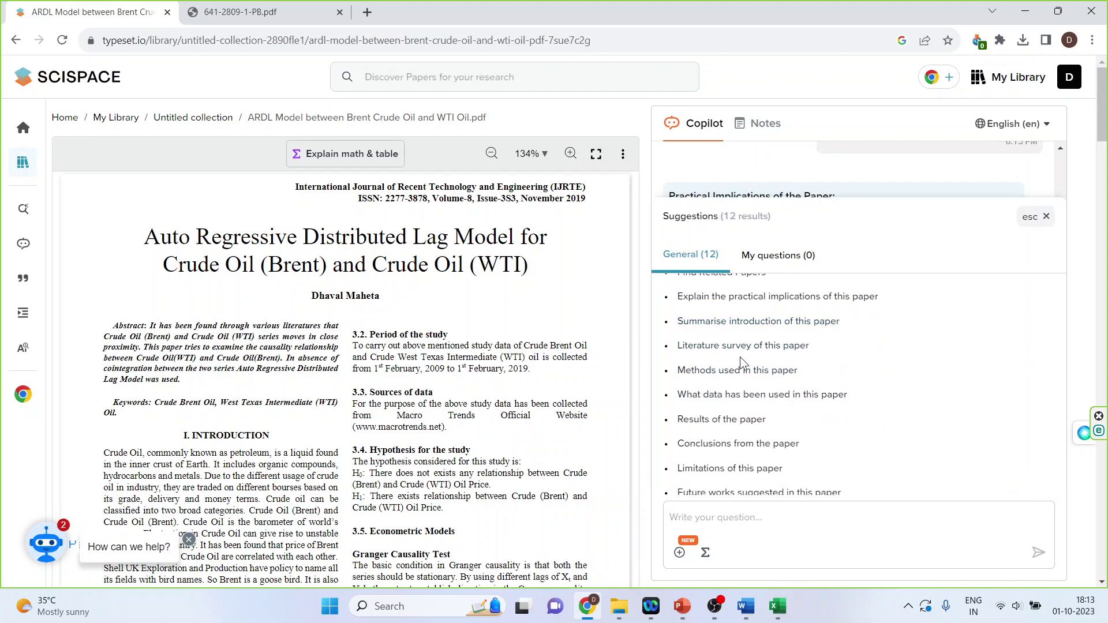
pyautogui.scroll(3, 741, 359)
pyautogui.click(728, 344)
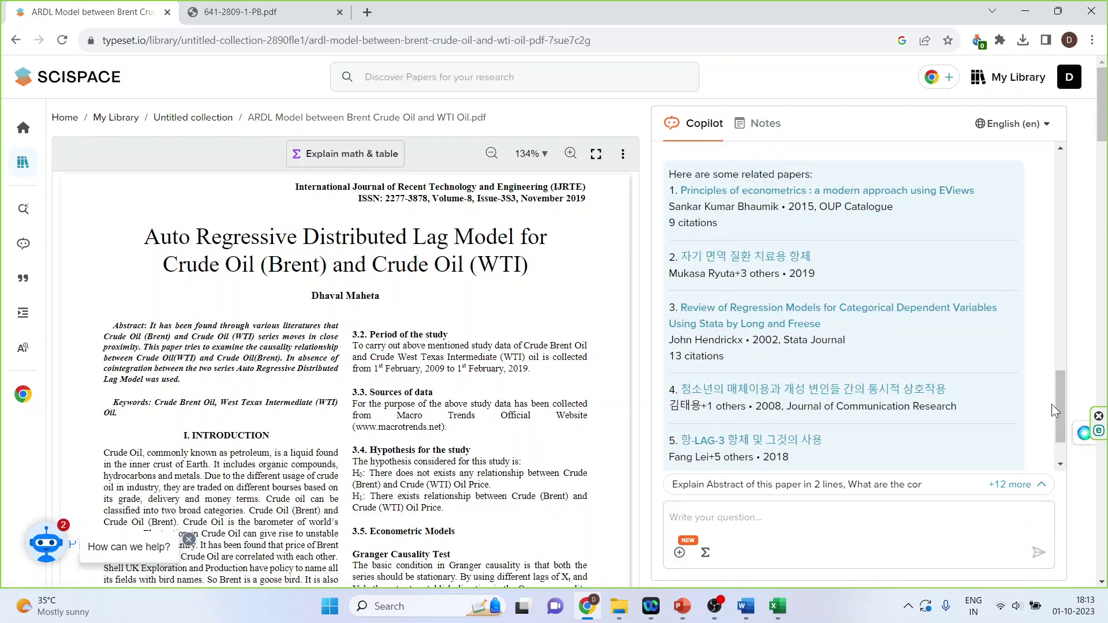
pyautogui.moveTo(1059, 397); pyautogui.dragTo(1060, 414)
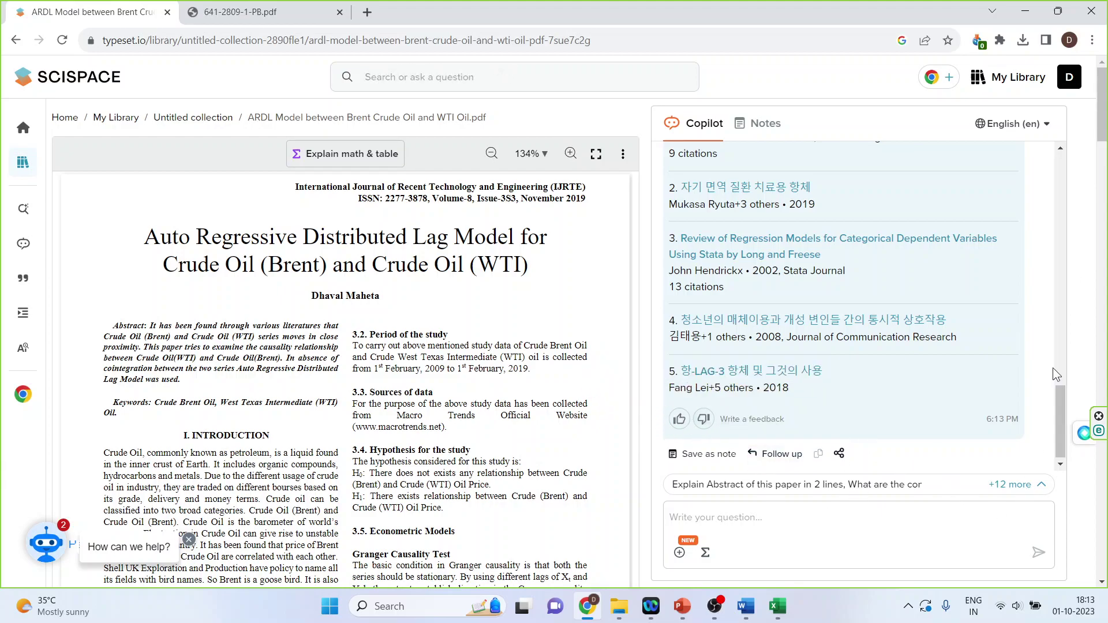
pyautogui.moveTo(1097, 155); pyautogui.dragTo(1103, 169)
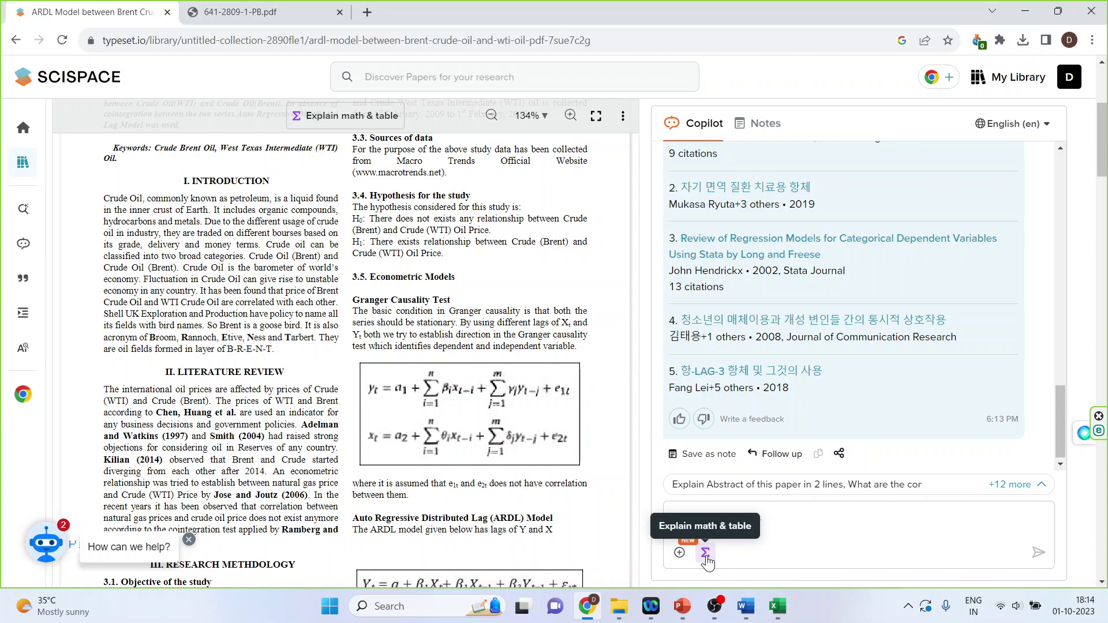
# - Use Explain math & table on the Granger causality equations for yt and xt in the PDF
pyautogui.click(707, 554)
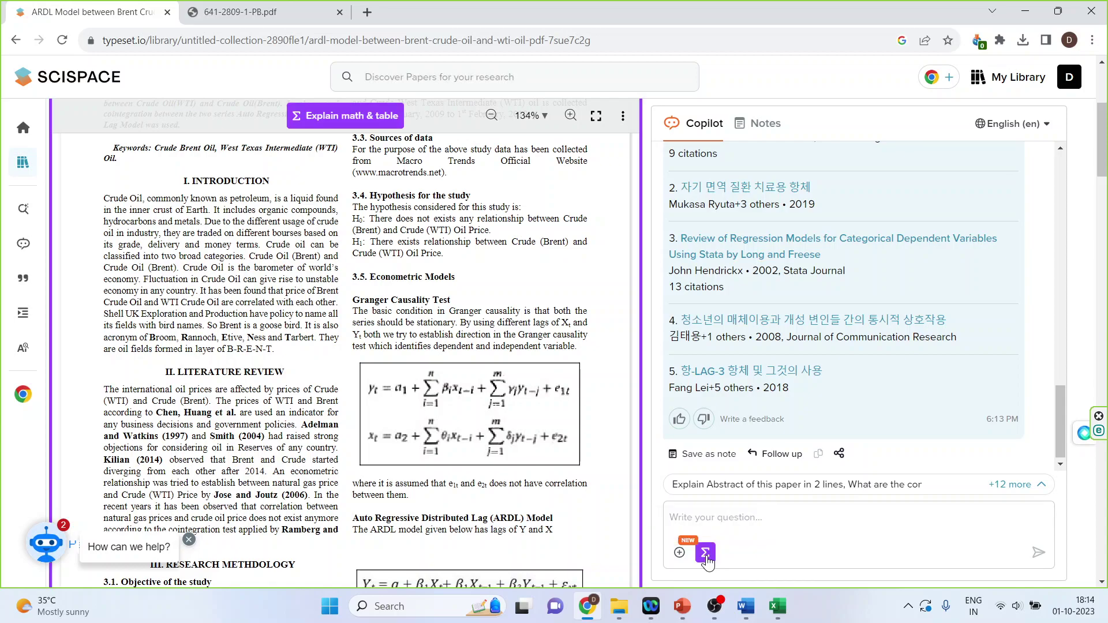
pyautogui.moveTo(349, 358)
pyautogui.mouseDown()
pyautogui.moveTo(394, 398)
pyautogui.moveTo(586, 472)
pyautogui.mouseUp()
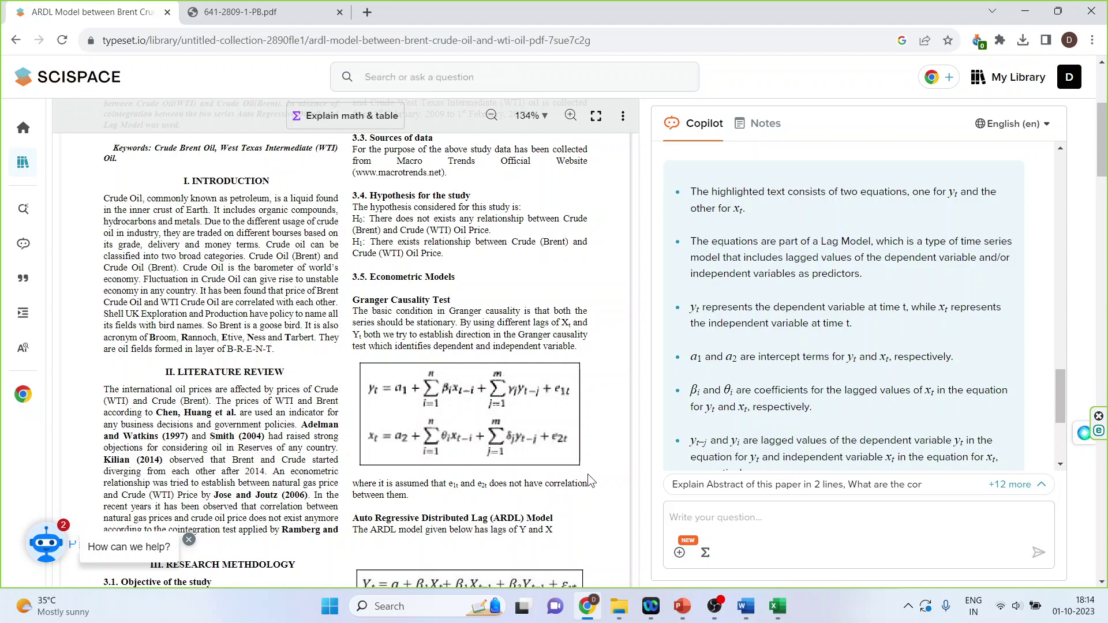
# - Return to the PowerPoint presentation and display slide 2, the presenter's contact slide
pyautogui.click(680, 606)
pyautogui.click(83, 241)
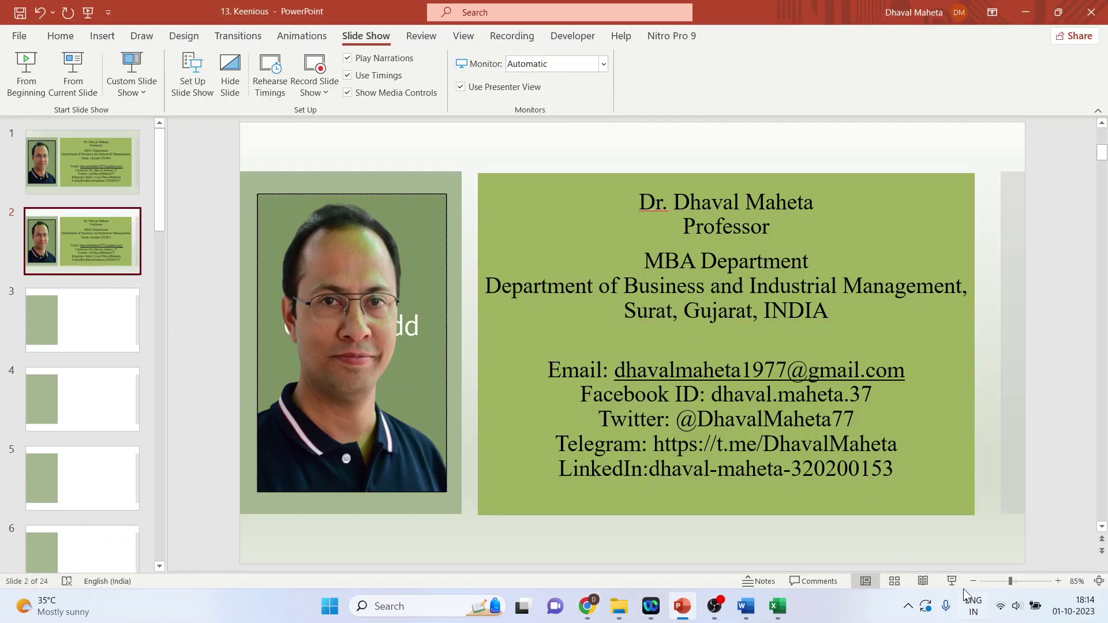